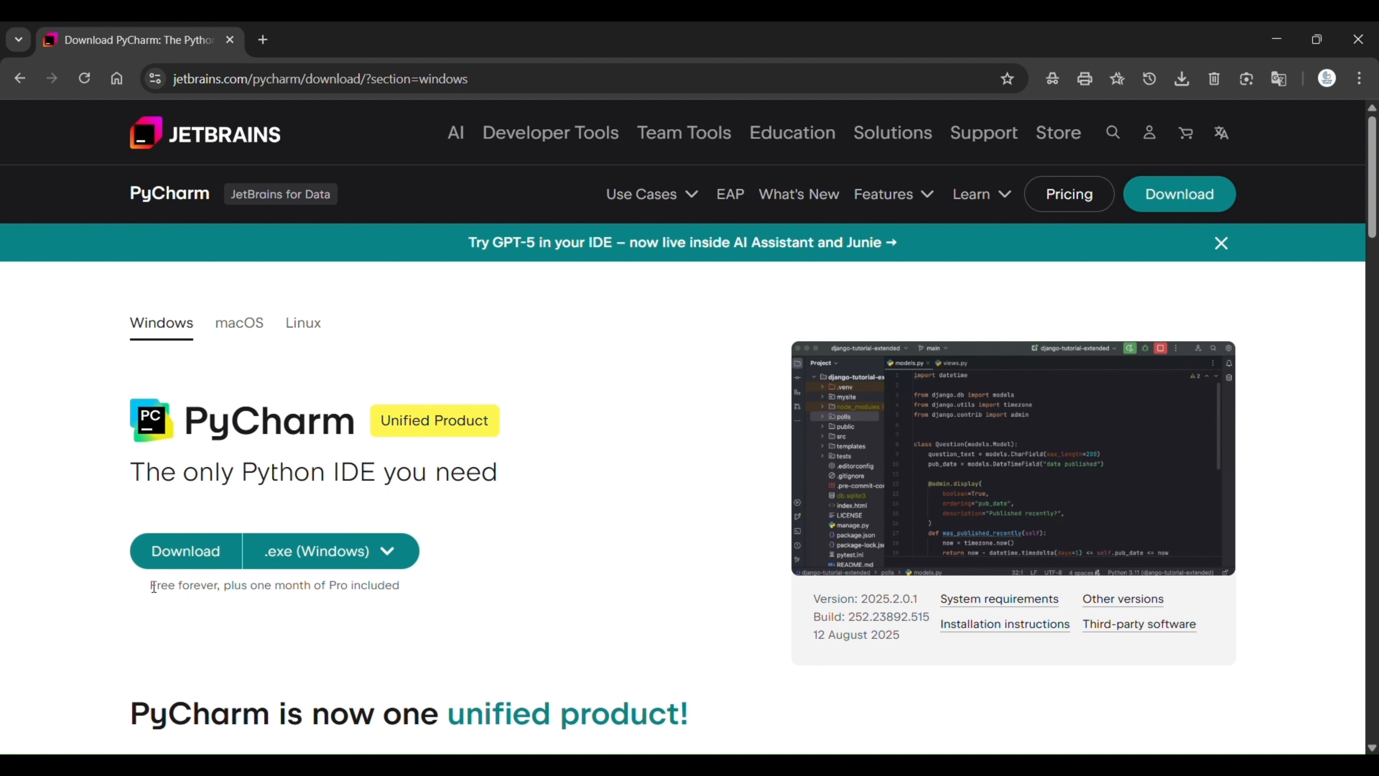
- Review the PyCharm download page for Windows, including the free-use note and the Unified Product FAQ
{"action": "left_click_drag", "start_coordinate": [154, 587], "coordinate": [357, 589]}
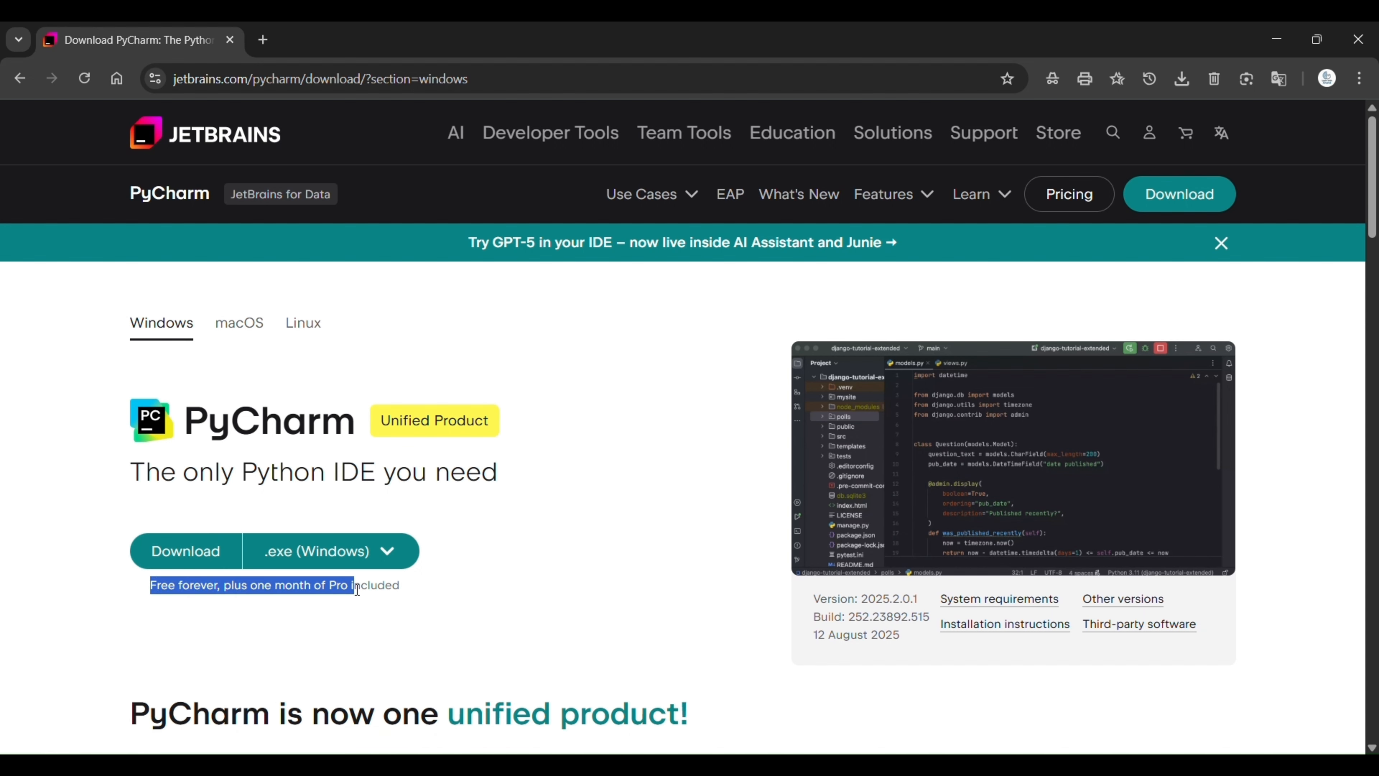
{"action": "left_click", "coordinate": [351, 613]}
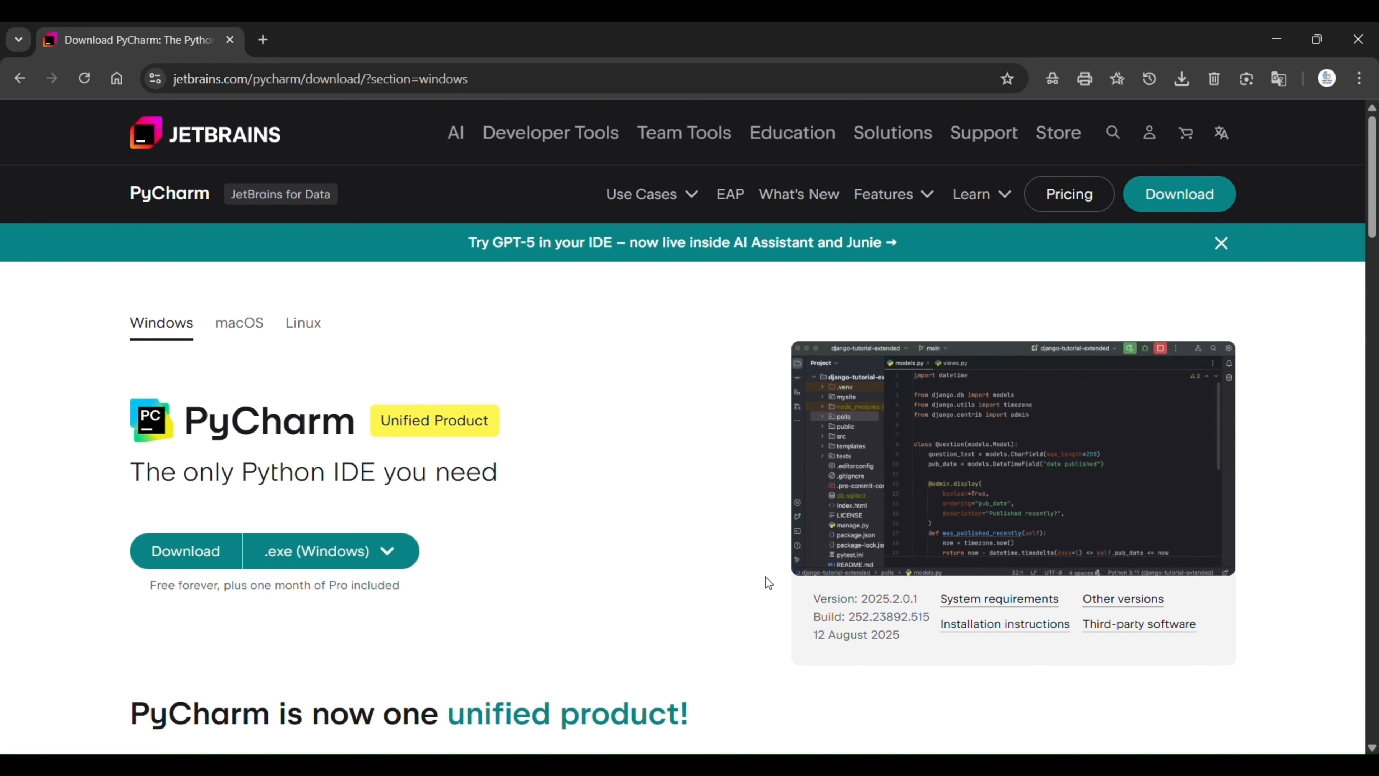
{"action": "scroll", "coordinate": [402, 625], "scroll_direction": "down", "scroll_amount": 15}
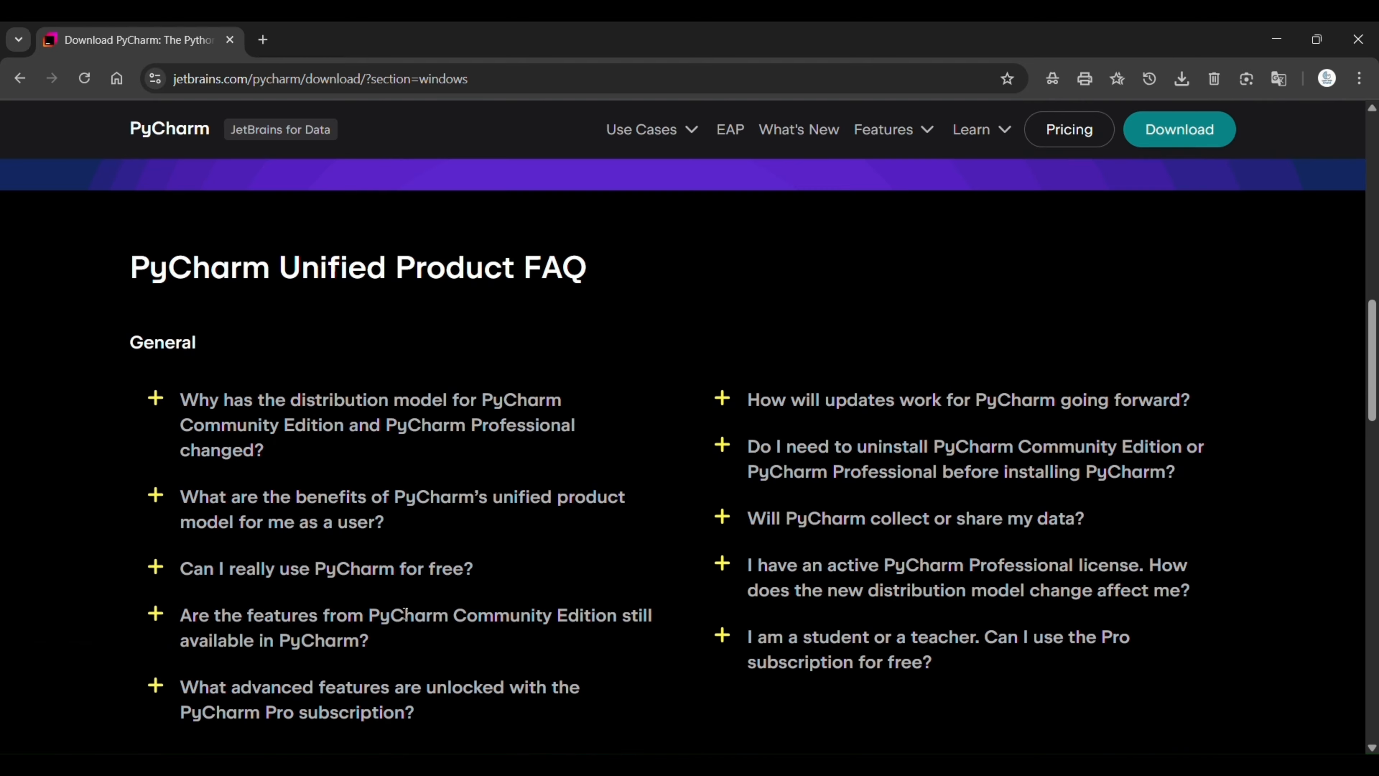
{"action": "scroll", "coordinate": [405, 614], "scroll_direction": "down", "scroll_amount": 10}
{"action": "scroll", "coordinate": [405, 614], "scroll_direction": "up", "scroll_amount": 6}
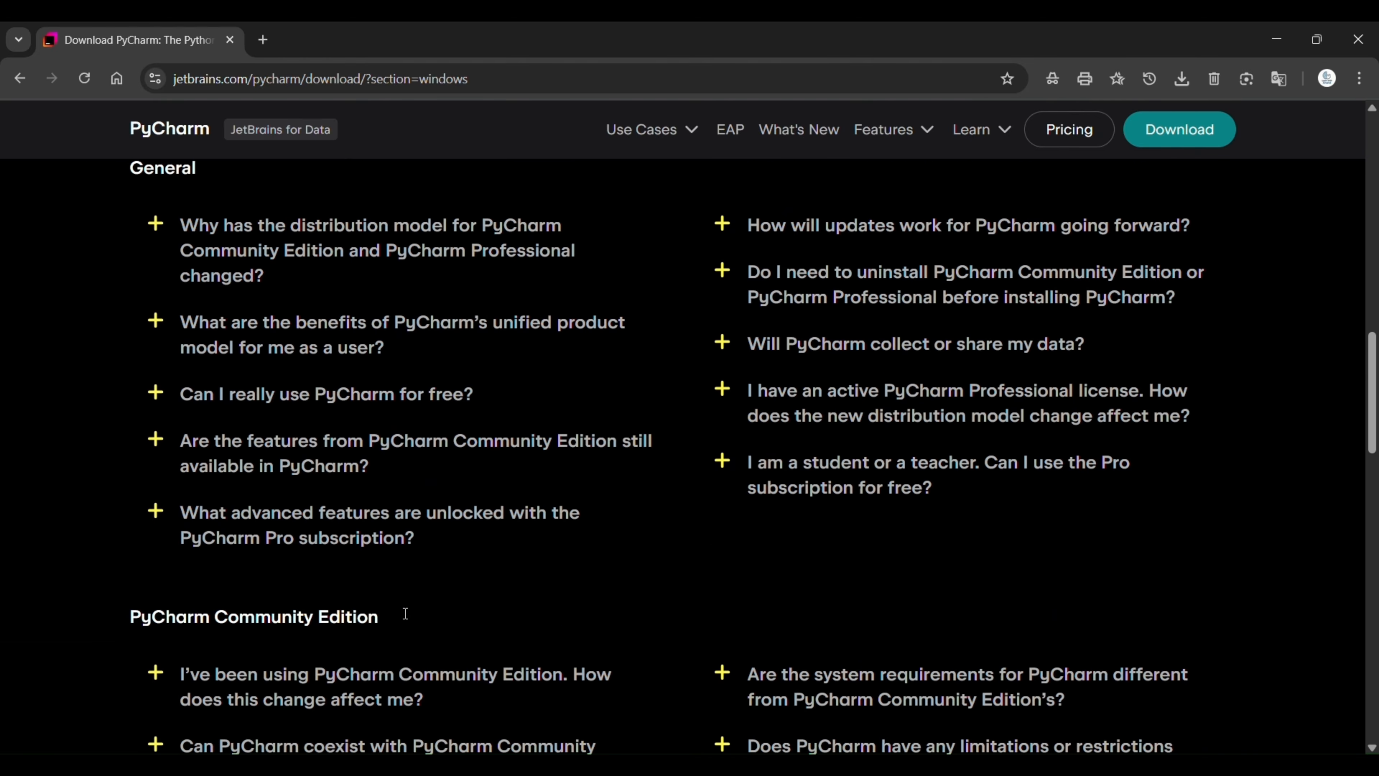
{"action": "scroll", "coordinate": [405, 614], "scroll_direction": "up", "scroll_amount": 18}
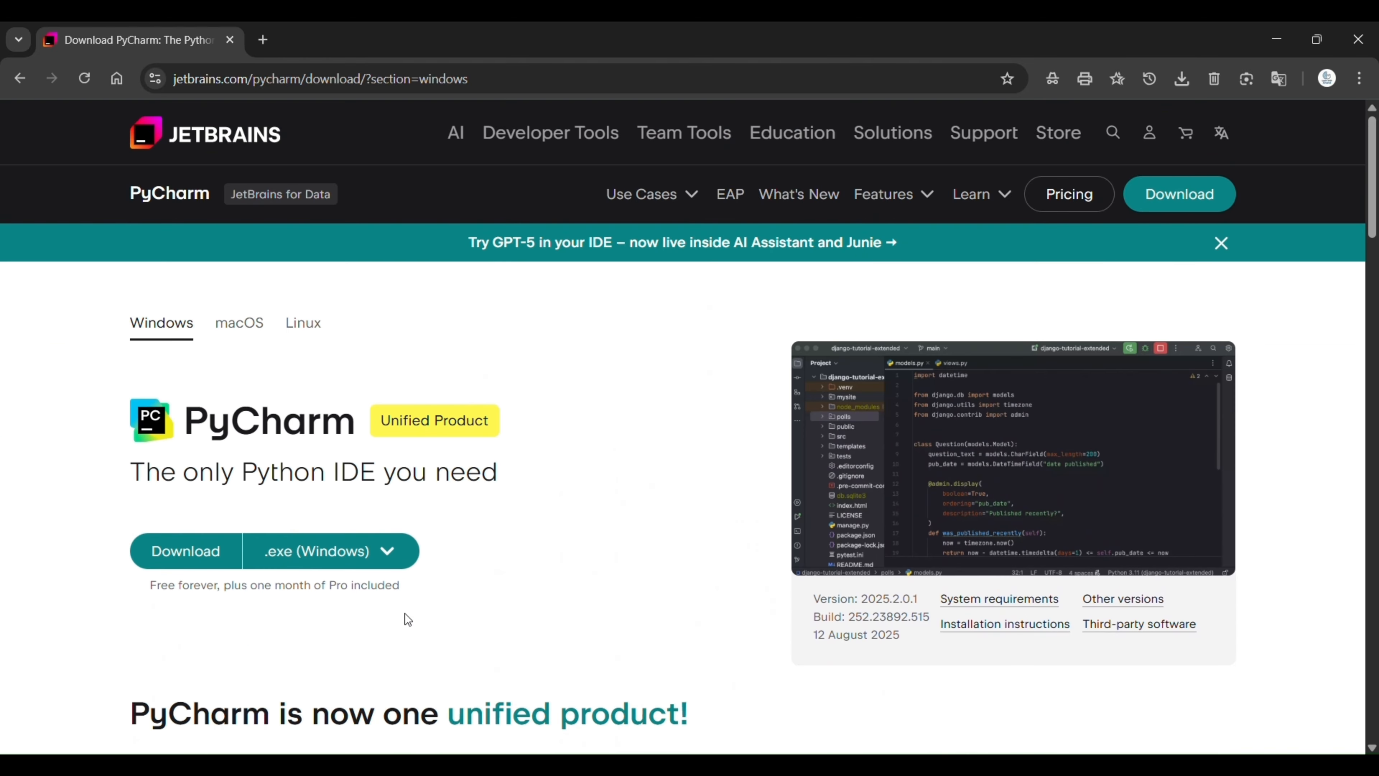
- Download the PyCharm Community Edition 2025.2.0.1 Windows (exe) installer from the Other Versions page, saving it to Downloads
{"action": "left_click", "coordinate": [1126, 605]}
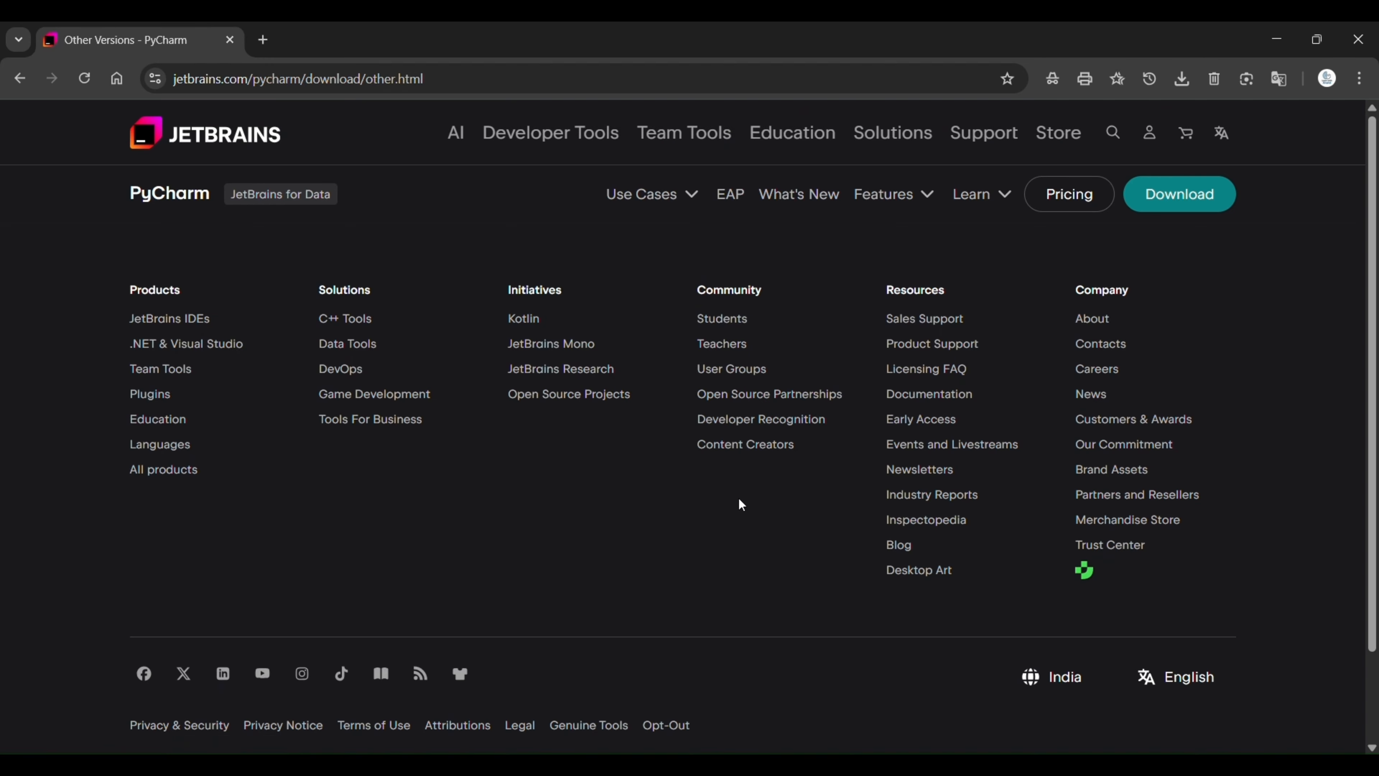
{"action": "scroll", "coordinate": [467, 413], "scroll_direction": "down", "scroll_amount": 2}
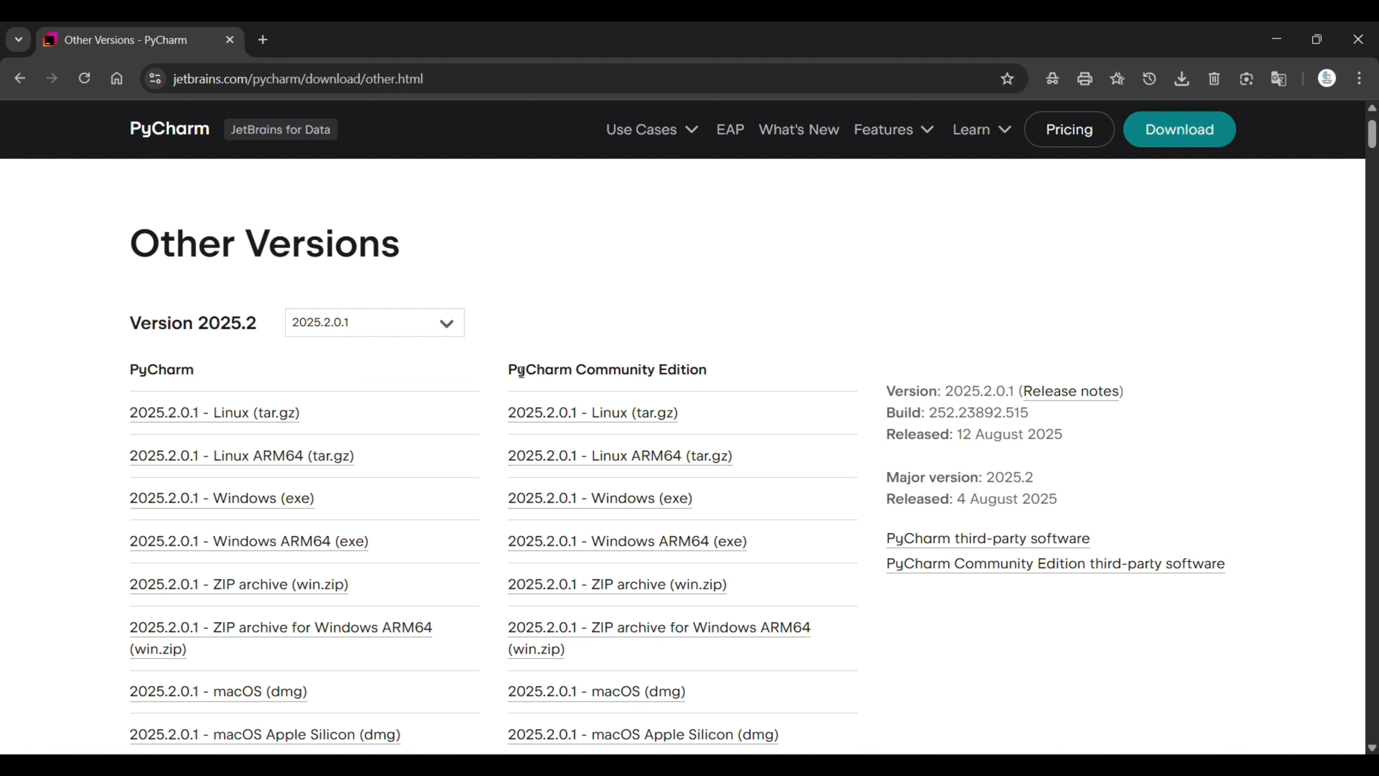
{"action": "left_click_drag", "start_coordinate": [521, 371], "coordinate": [719, 376]}
{"action": "left_click", "coordinate": [673, 322]}
{"action": "left_click", "coordinate": [600, 505]}
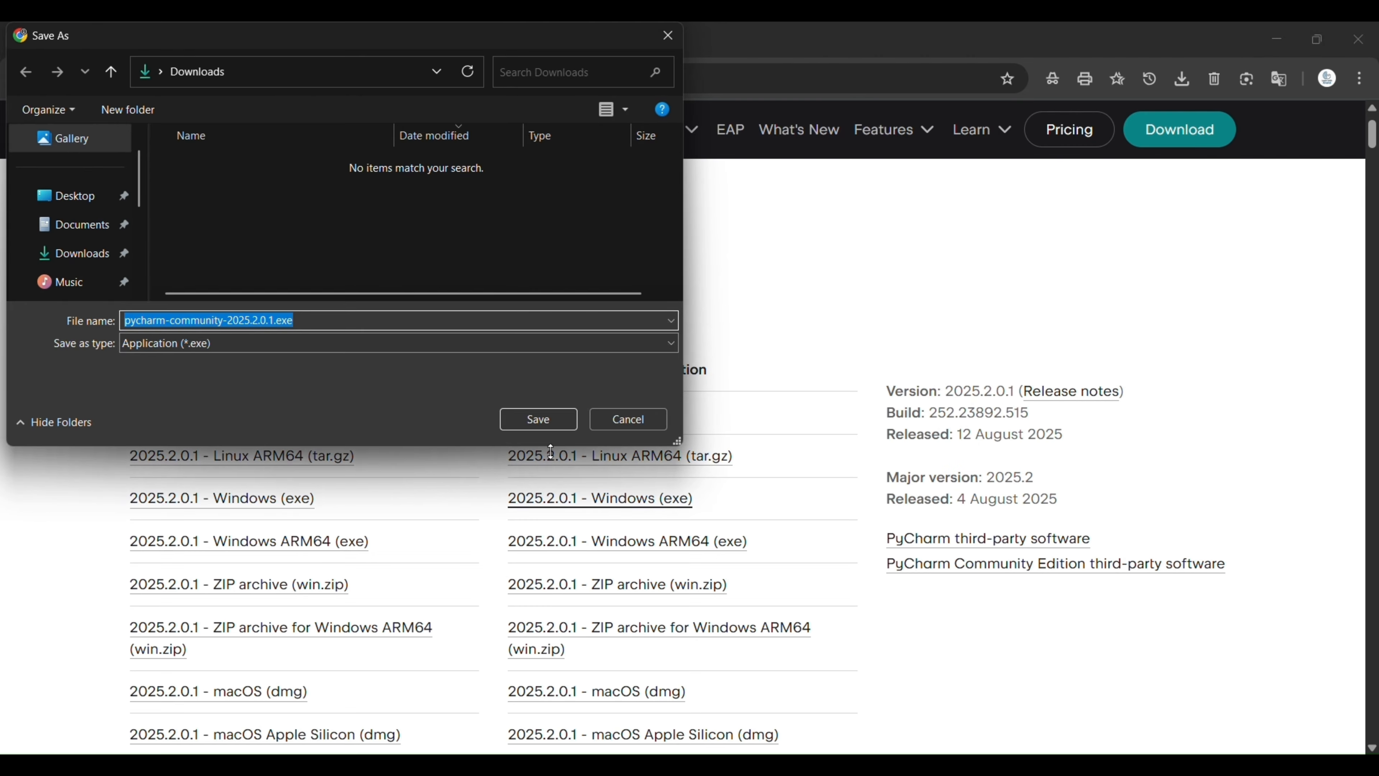
{"action": "left_click", "coordinate": [546, 419]}
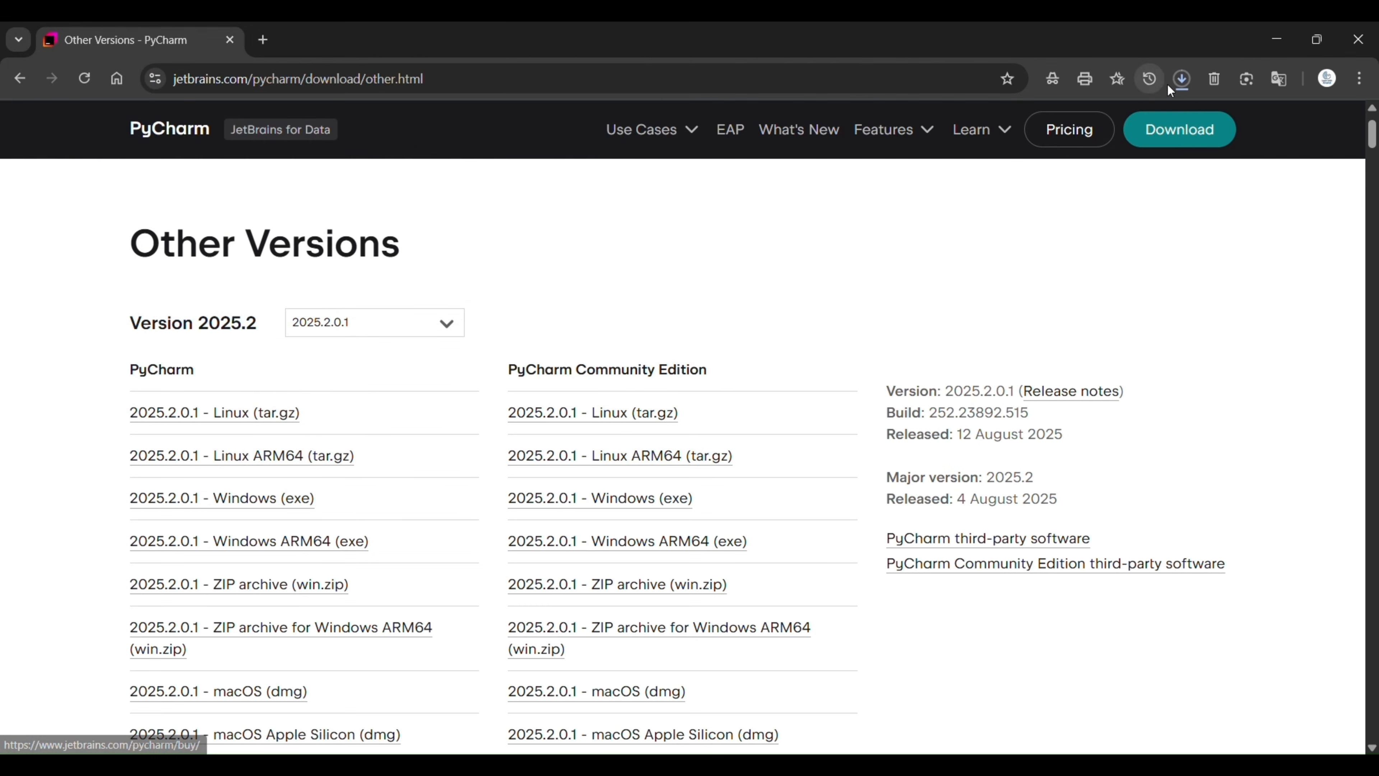
- Open the full download history to follow the installer download, and close the Other Versions page
{"action": "left_click", "coordinate": [1171, 88]}
{"action": "left_click", "coordinate": [1100, 202]}
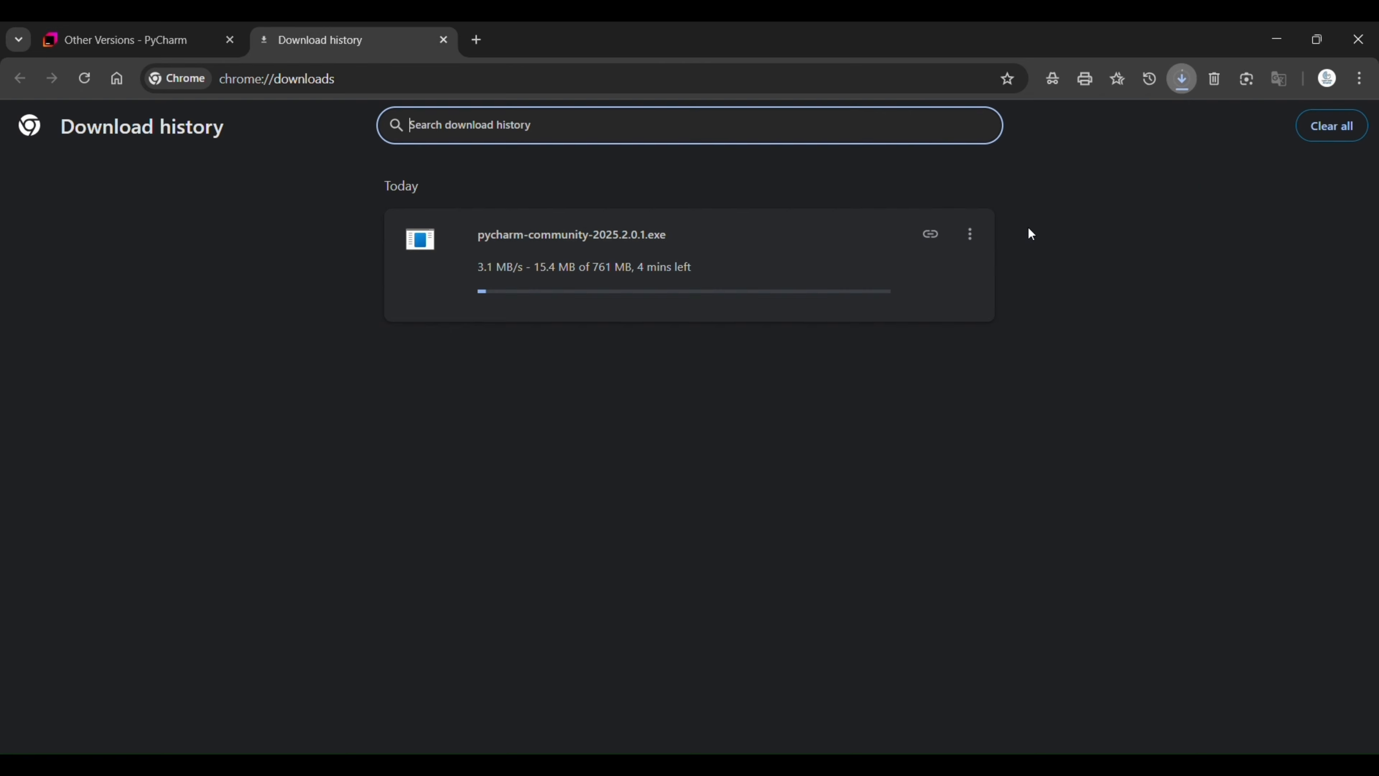
{"action": "left_click", "coordinate": [229, 39]}
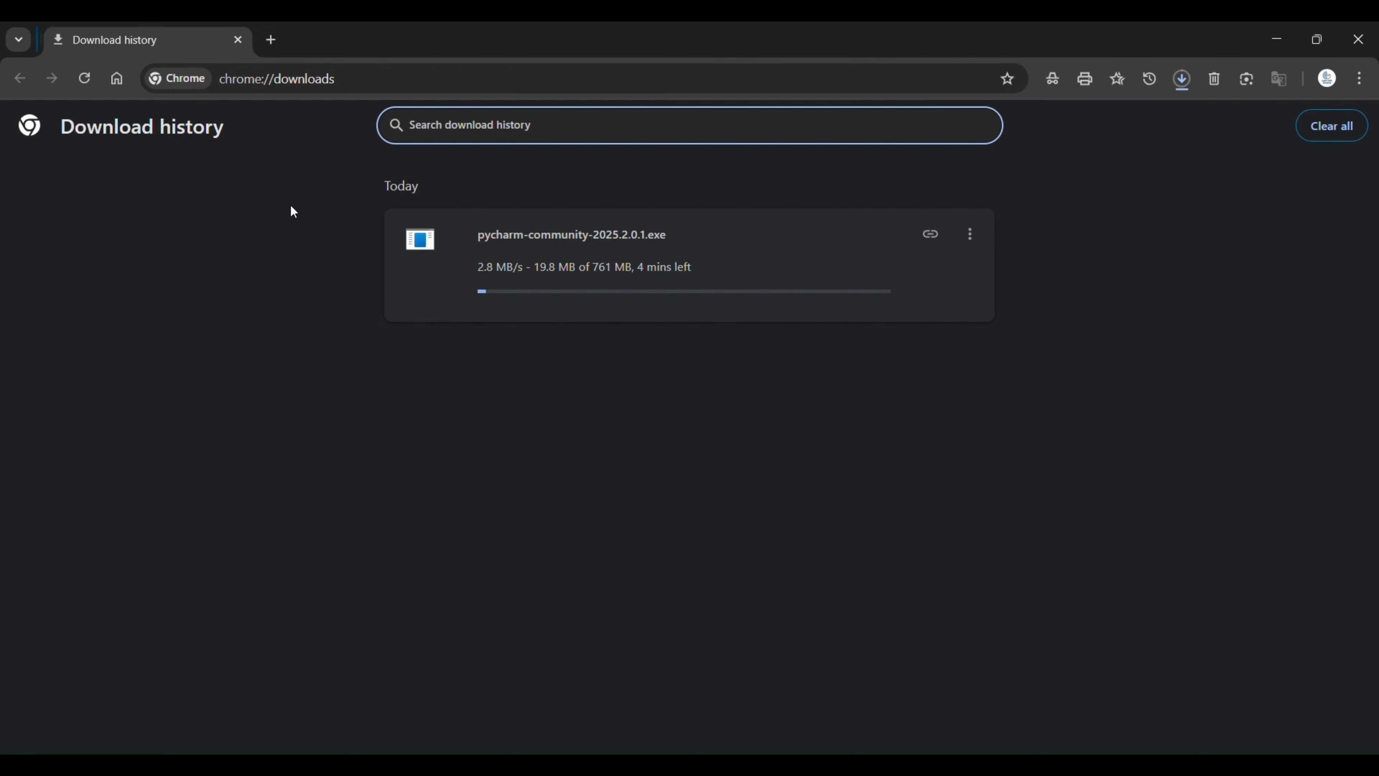
{"action": "left_click", "coordinate": [328, 278]}
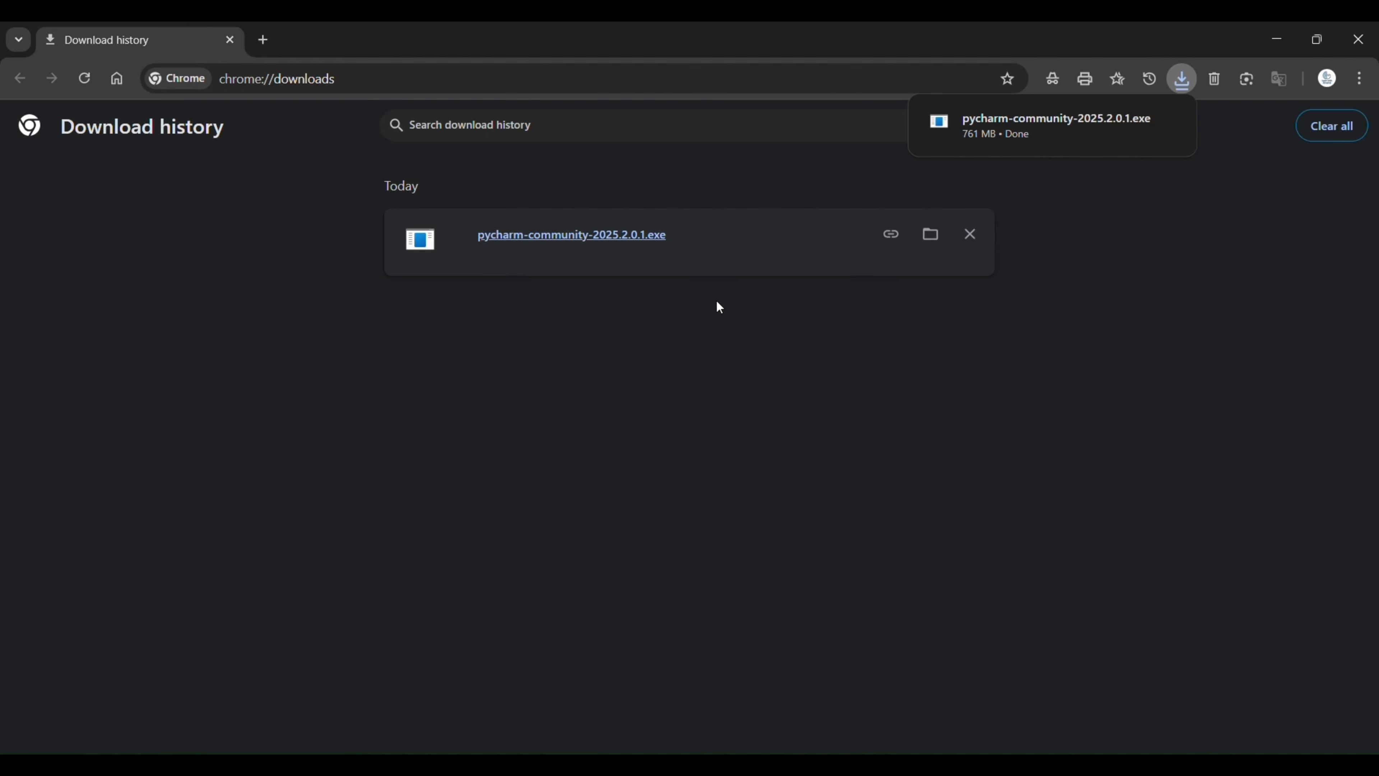
- Show pycharm-community-2025.2.0.1.exe in its folder and launch the installer
{"action": "left_click", "coordinate": [930, 238]}
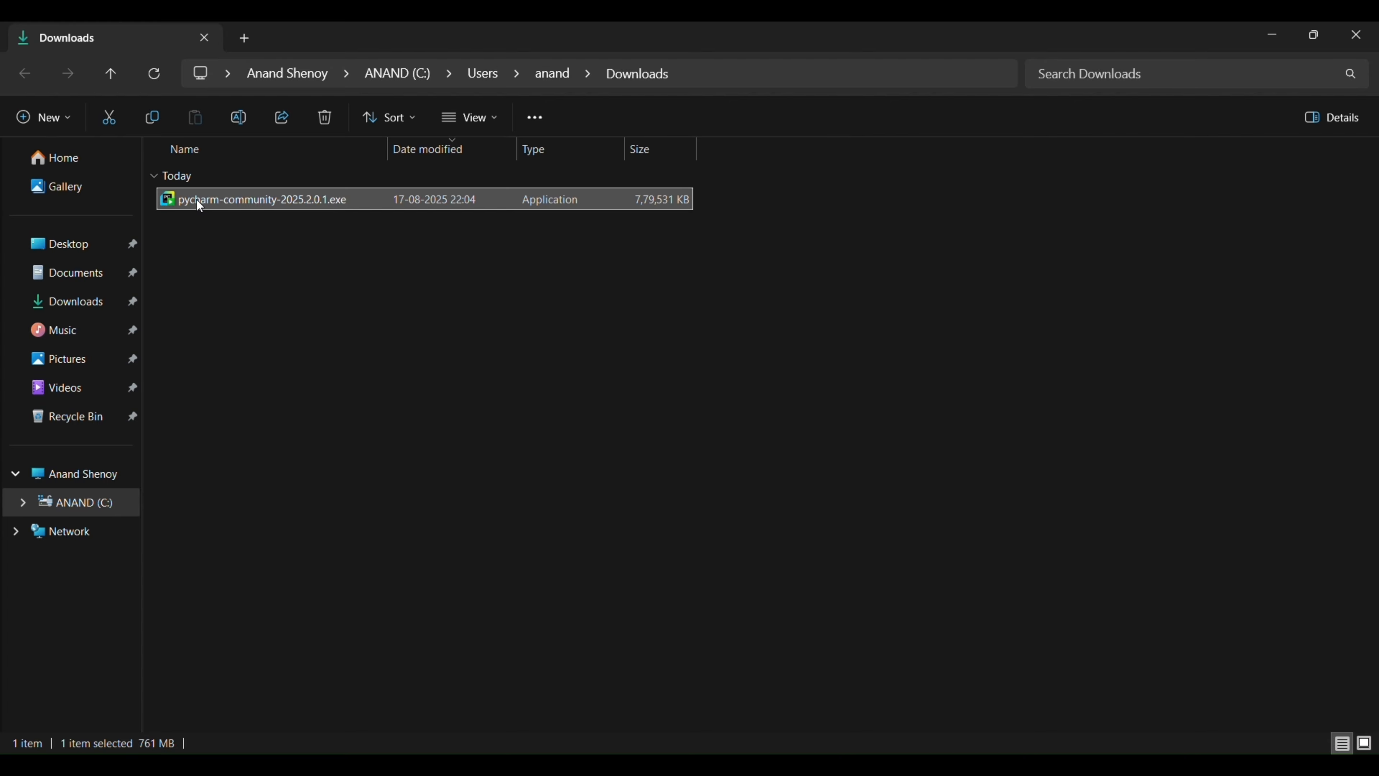
{"action": "right_click", "coordinate": [199, 205]}
{"action": "left_click", "coordinate": [271, 356]}
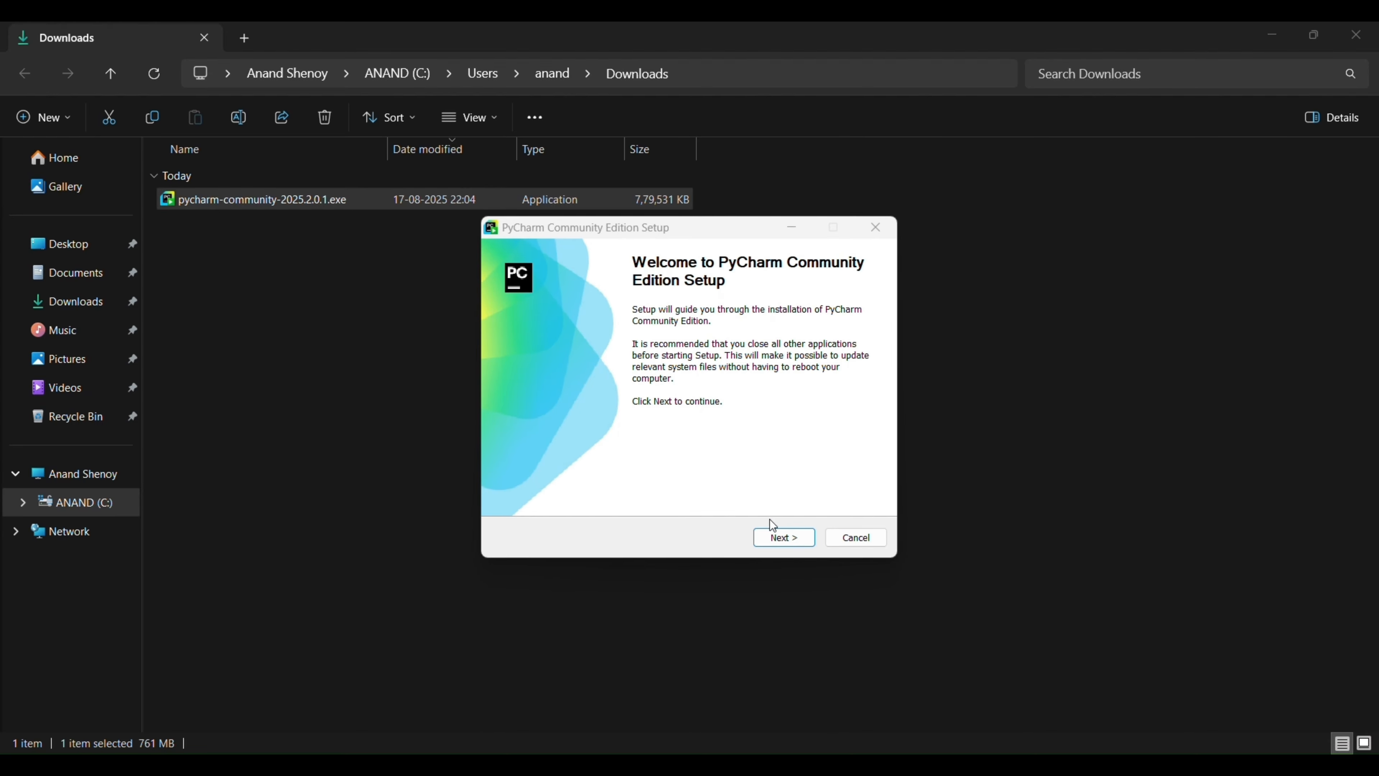
- Begin the PyCharm Community Edition setup and accept the default destination folder
{"action": "left_click", "coordinate": [778, 536]}
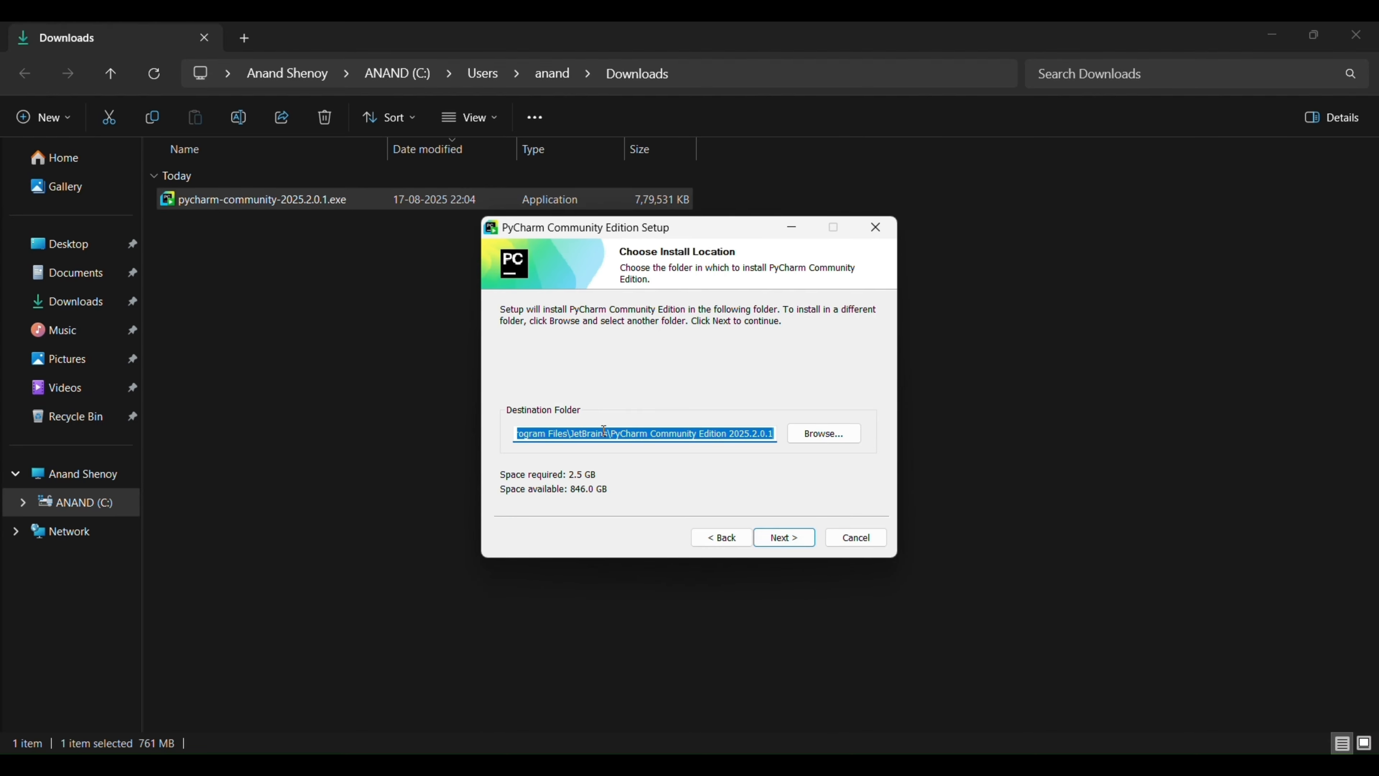
{"action": "left_click", "coordinate": [722, 433]}
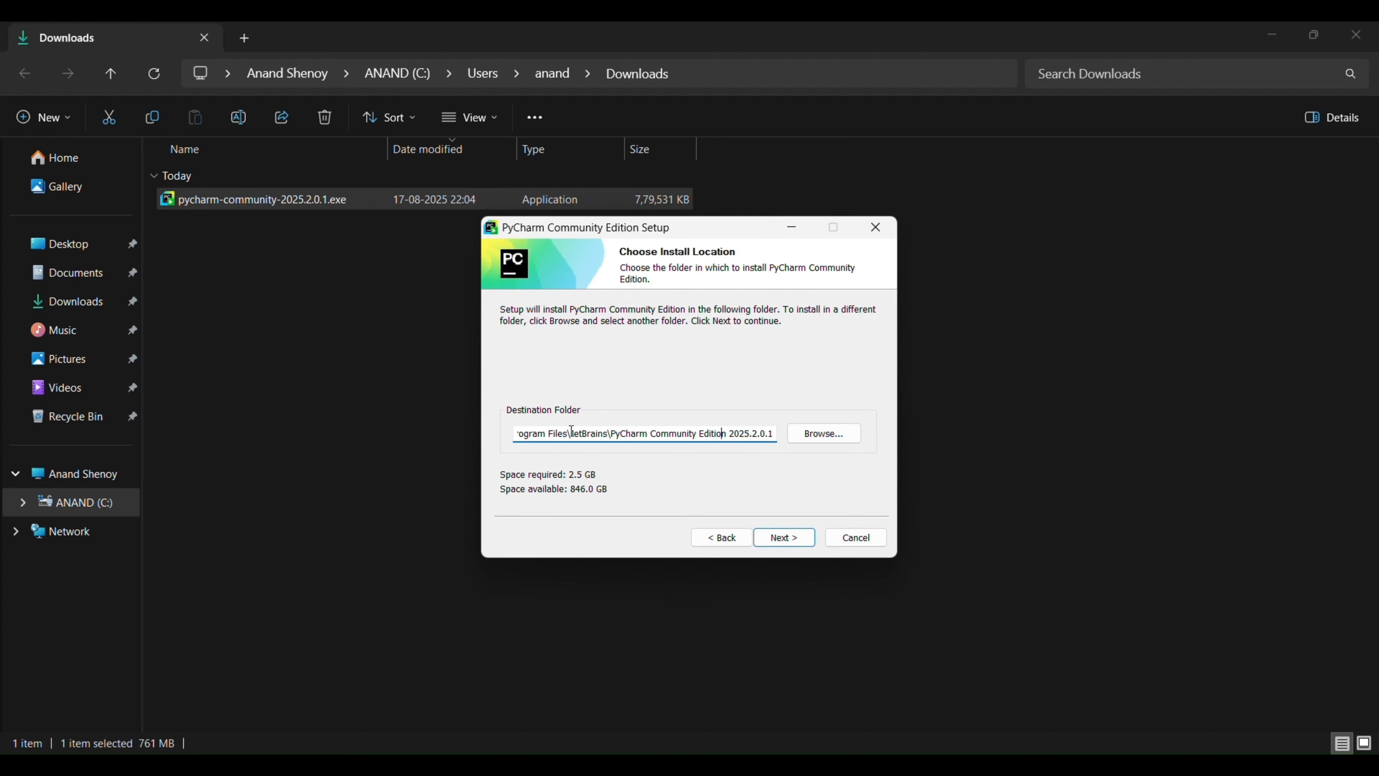
{"action": "left_click", "coordinate": [533, 435]}
{"action": "left_click", "coordinate": [796, 539]}
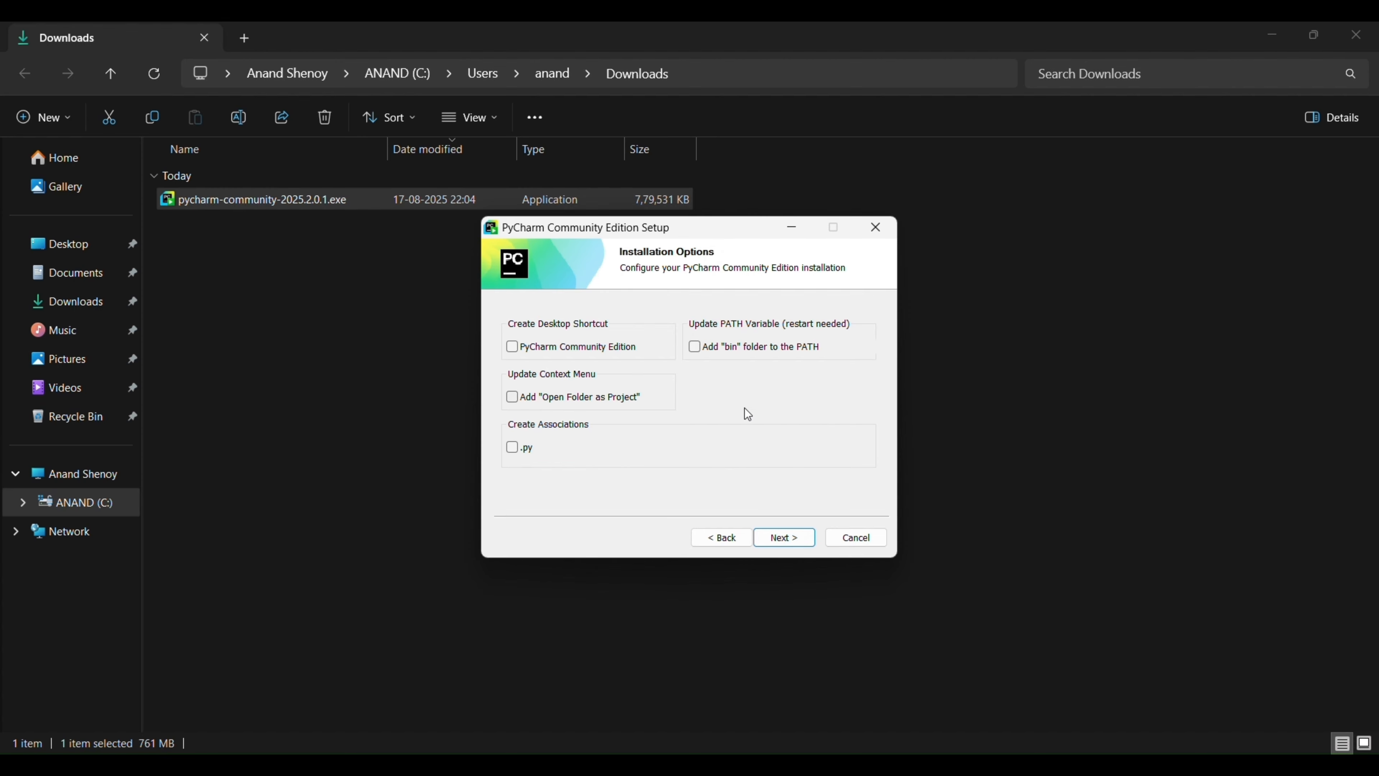
- Leave all installation options unselected, install with the JetBrains Start Menu folder, and finish setup without running PyCharm
{"action": "left_click", "coordinate": [791, 537]}
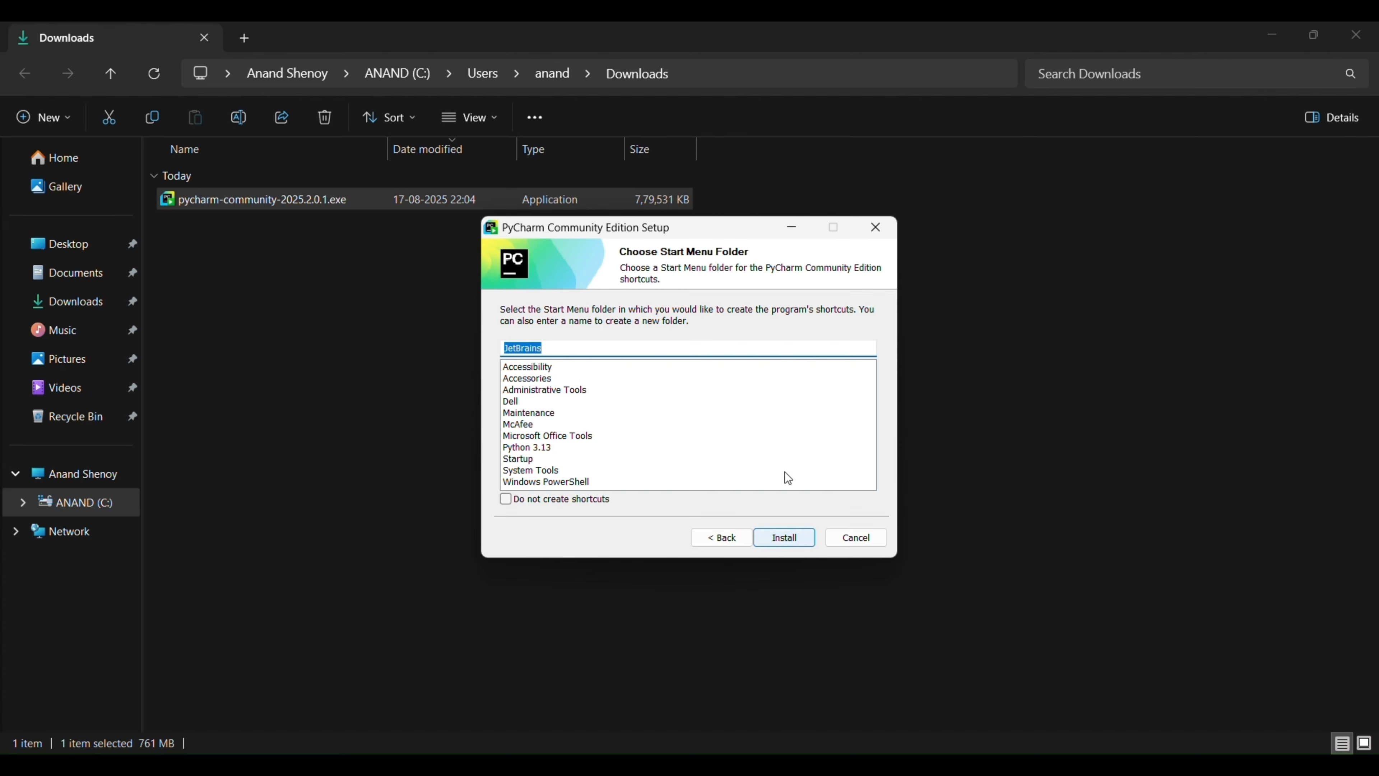
{"action": "left_click", "coordinate": [560, 351]}
{"action": "left_click", "coordinate": [785, 538]}
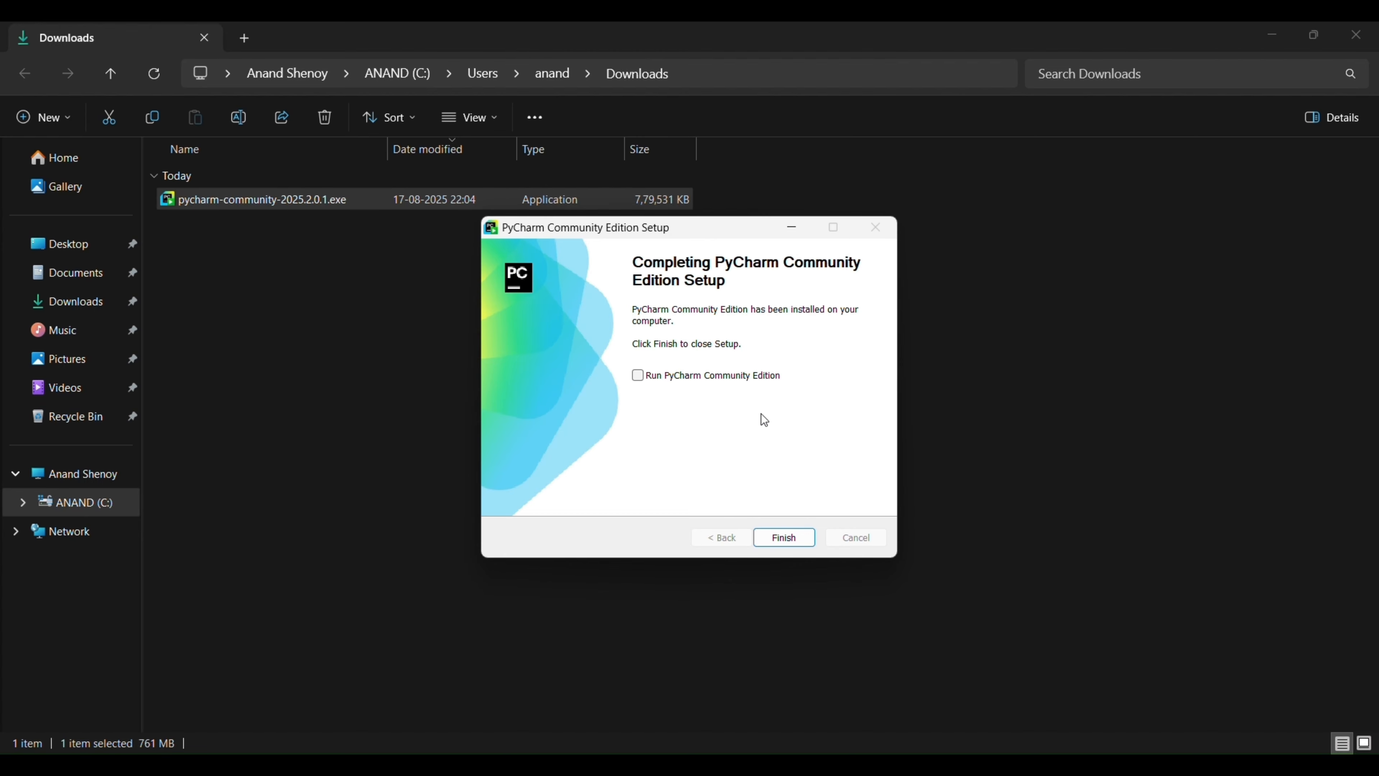
{"action": "left_click", "coordinate": [784, 538]}
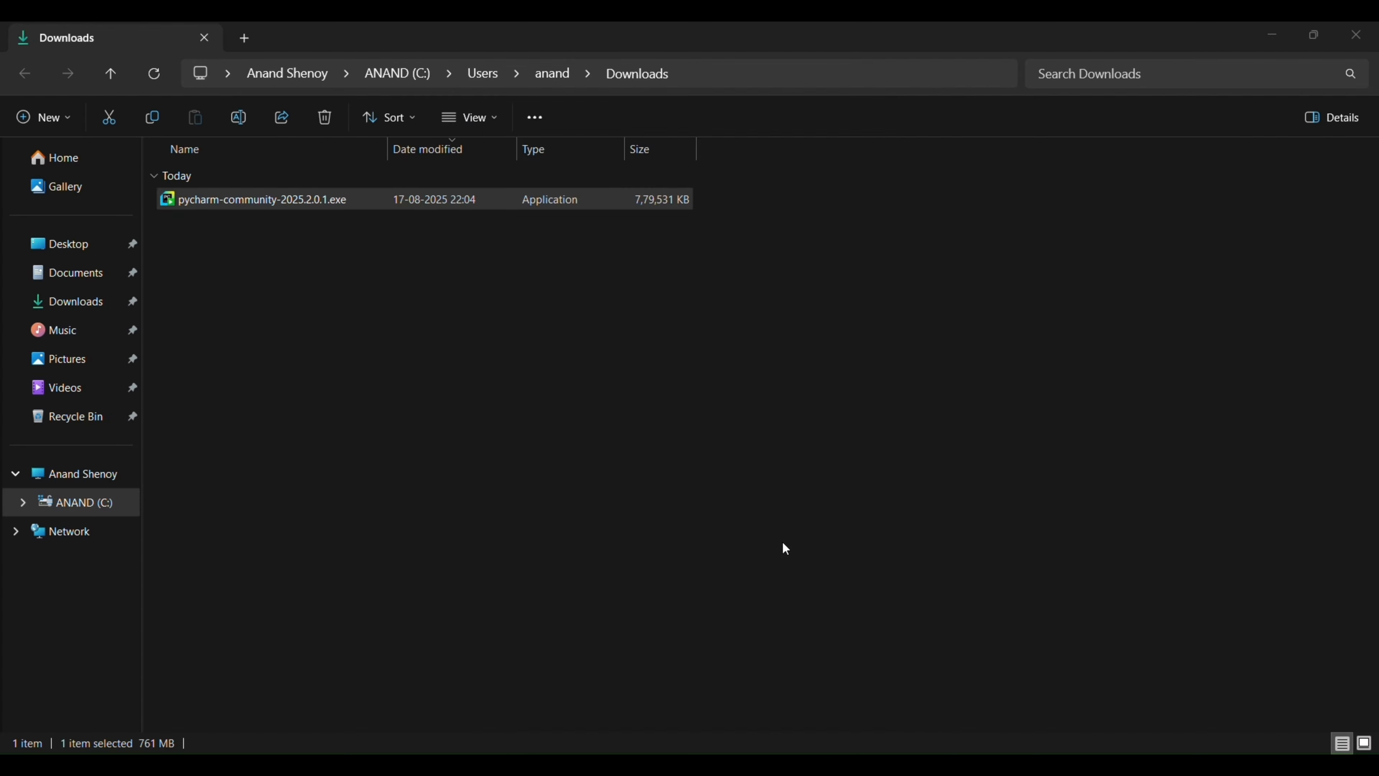
- Search the installed programs for "pych" and launch PyCharm
{"action": "key", "text": "super"}
{"action": "type", "text": "pych"}
{"action": "key", "text": "Return"}
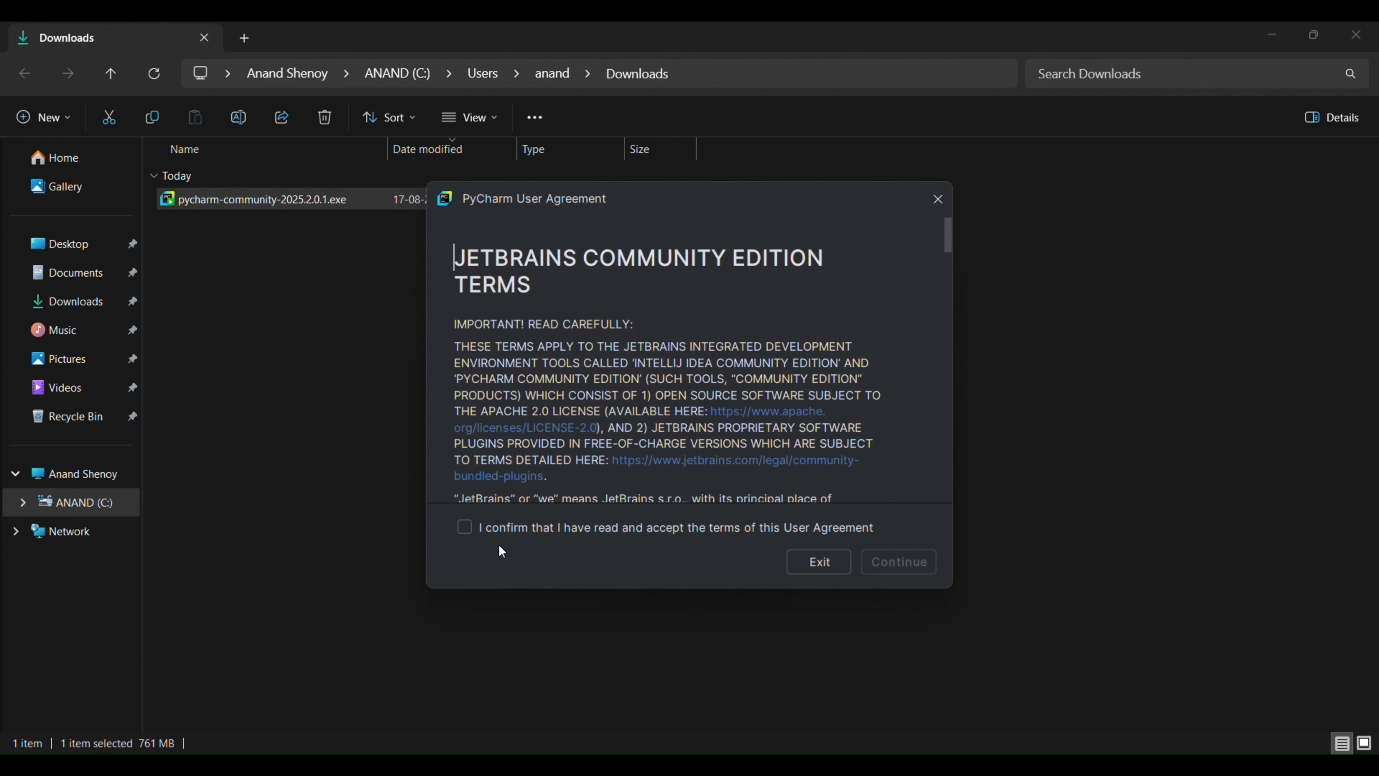
- Accept the PyCharm User Agreement and decline sending anonymous statistics
{"action": "left_click", "coordinate": [468, 533]}
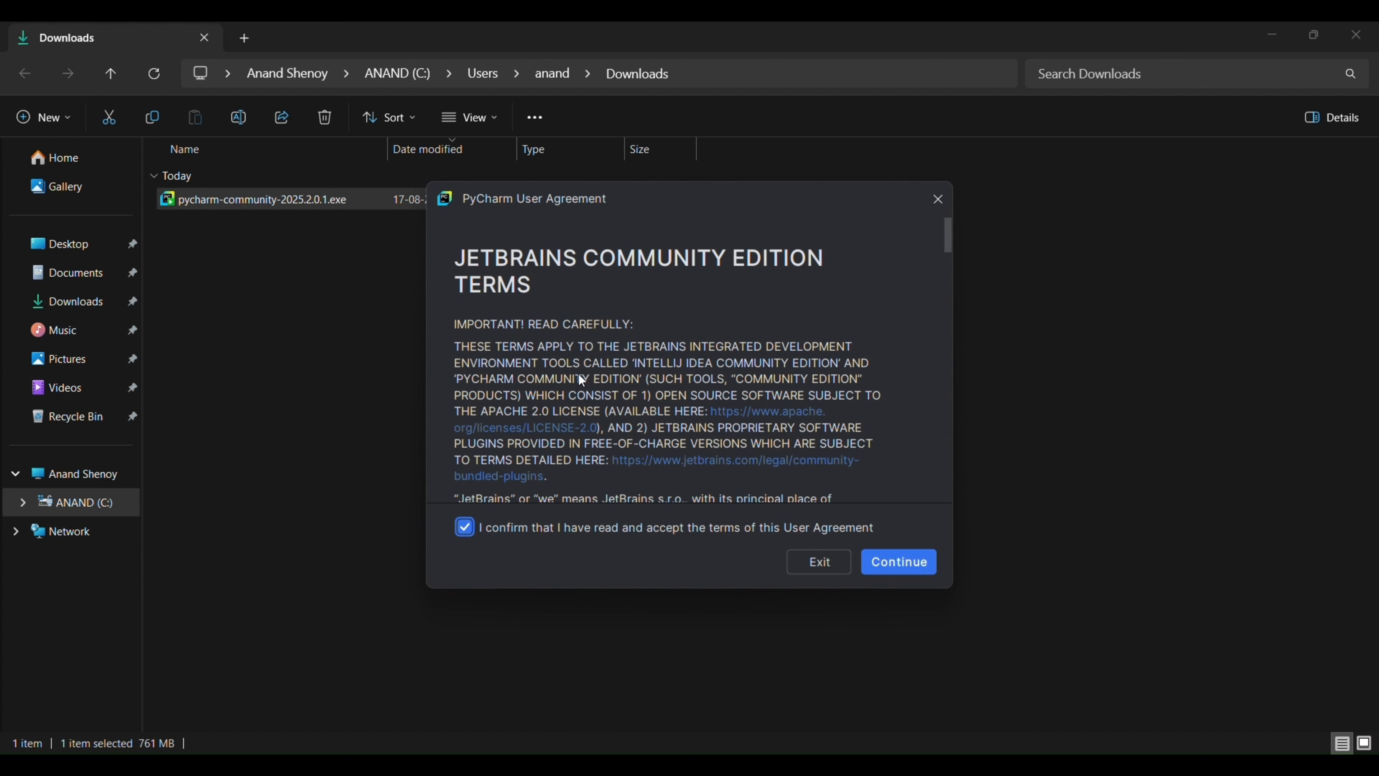
{"action": "left_click", "coordinate": [901, 560]}
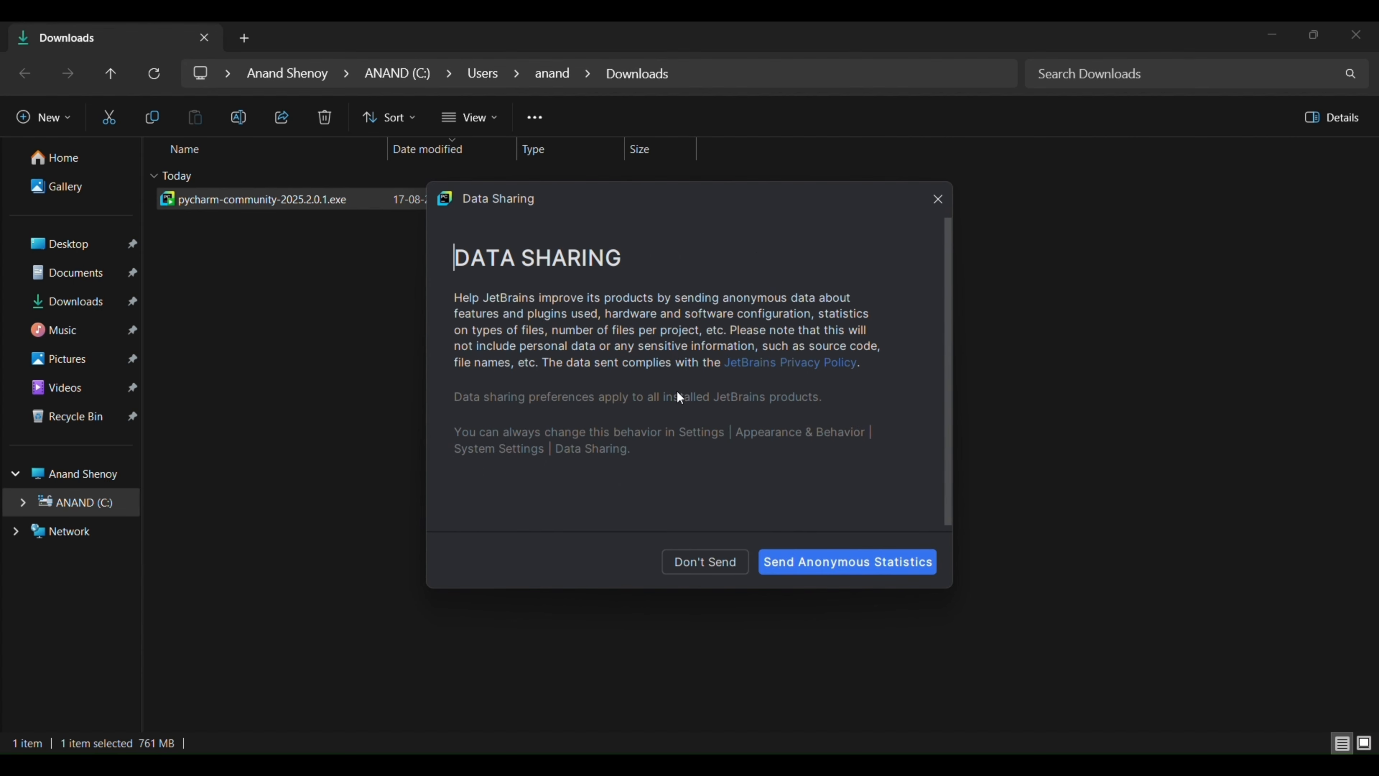
{"action": "left_click", "coordinate": [704, 565]}
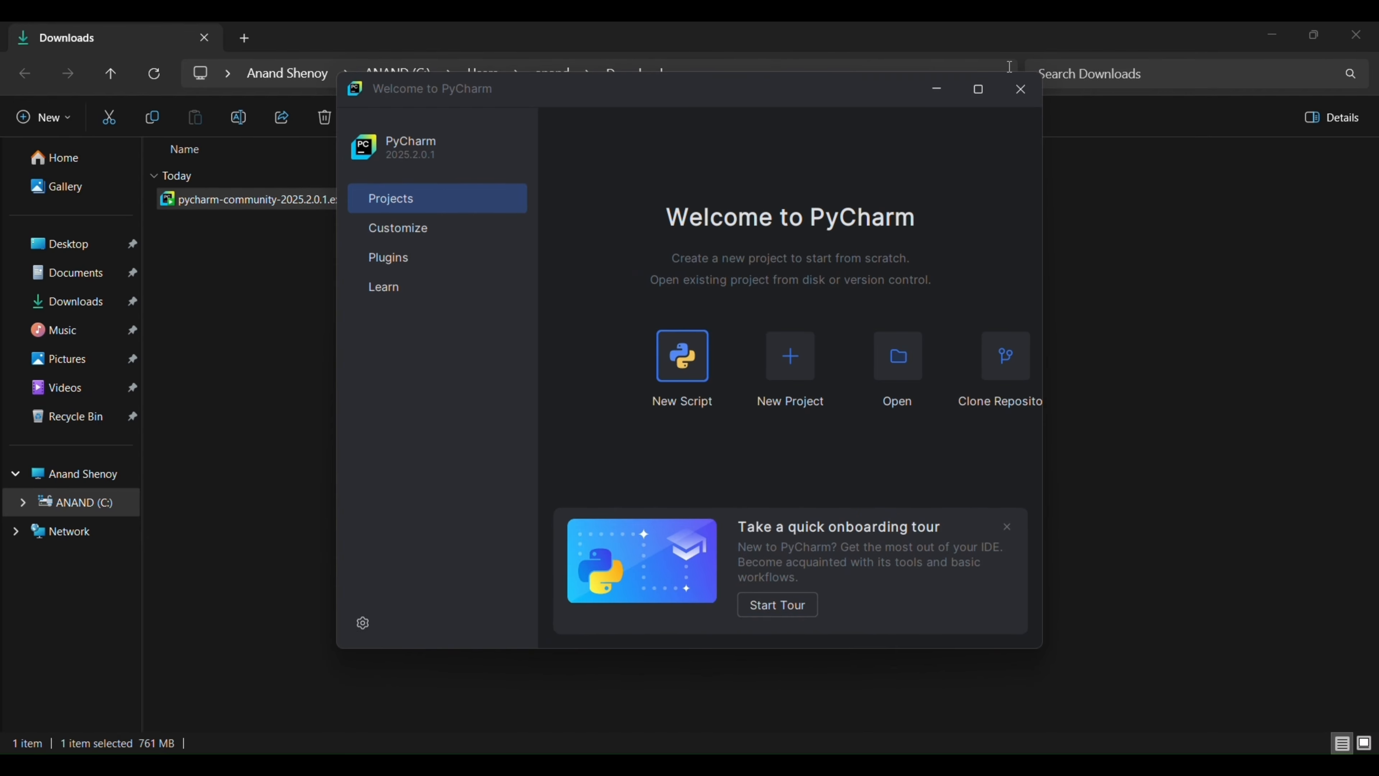
- Maximize the PyCharm welcome window and dismiss the onboarding tour offer
{"action": "left_click", "coordinate": [978, 88]}
{"action": "left_click", "coordinate": [1343, 650]}
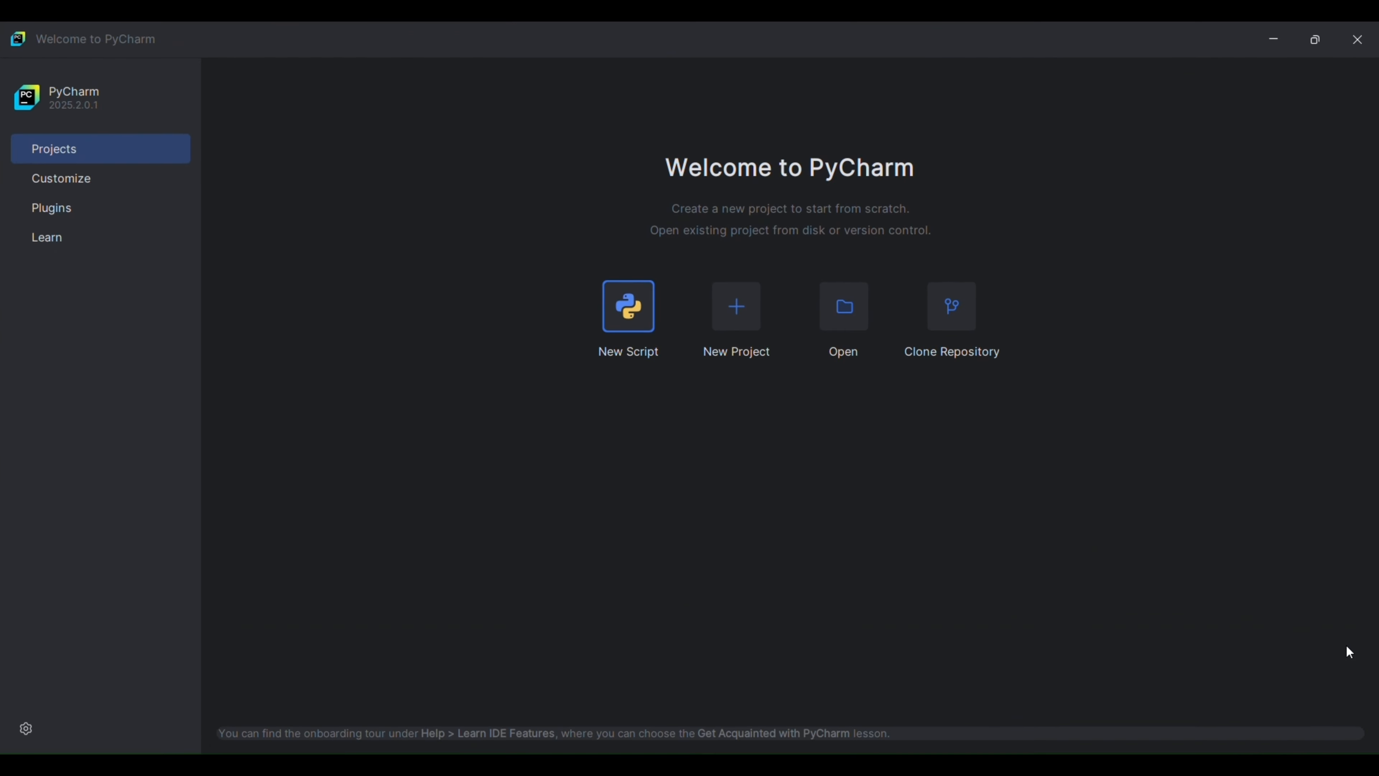
- Start a new Pure Python project and select the project name PythonProject in its location path
{"action": "left_click", "coordinate": [738, 309]}
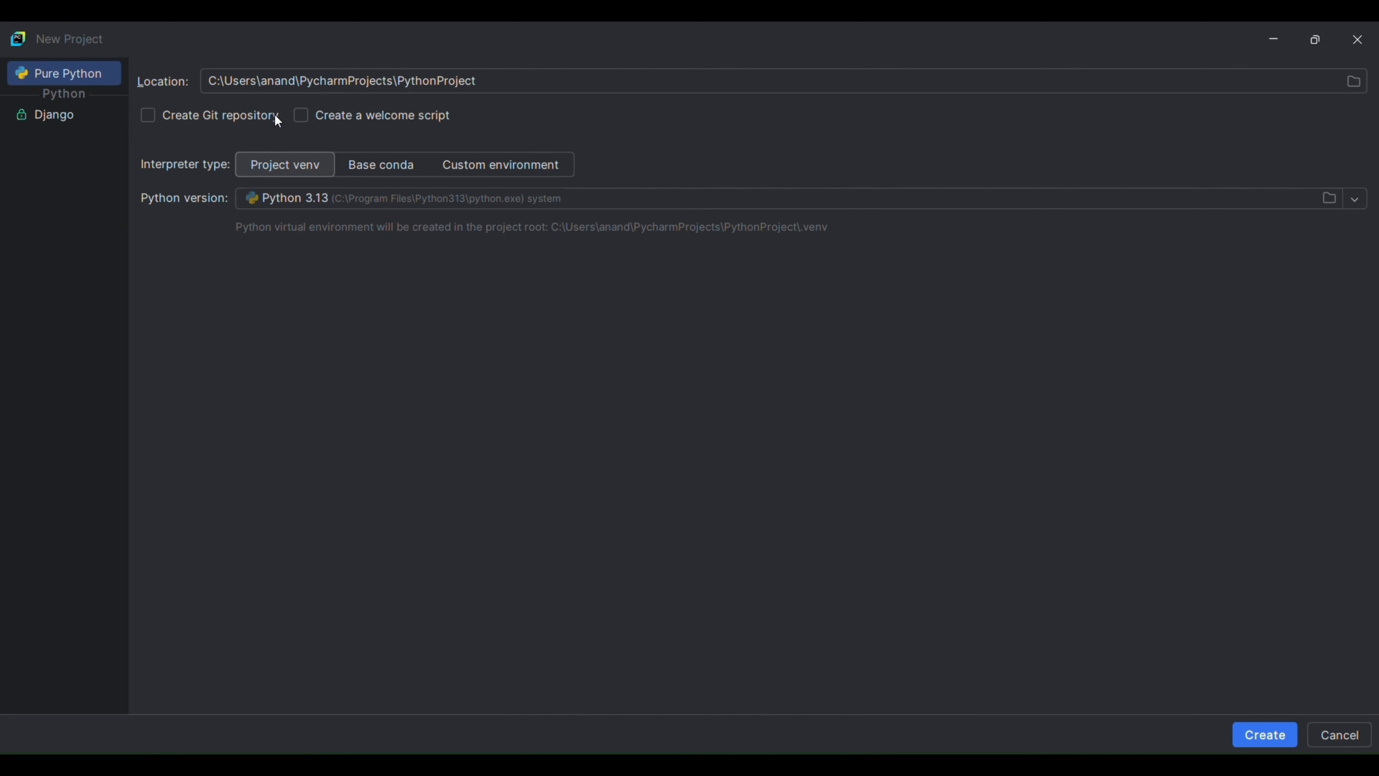
{"action": "left_click", "coordinate": [487, 80]}
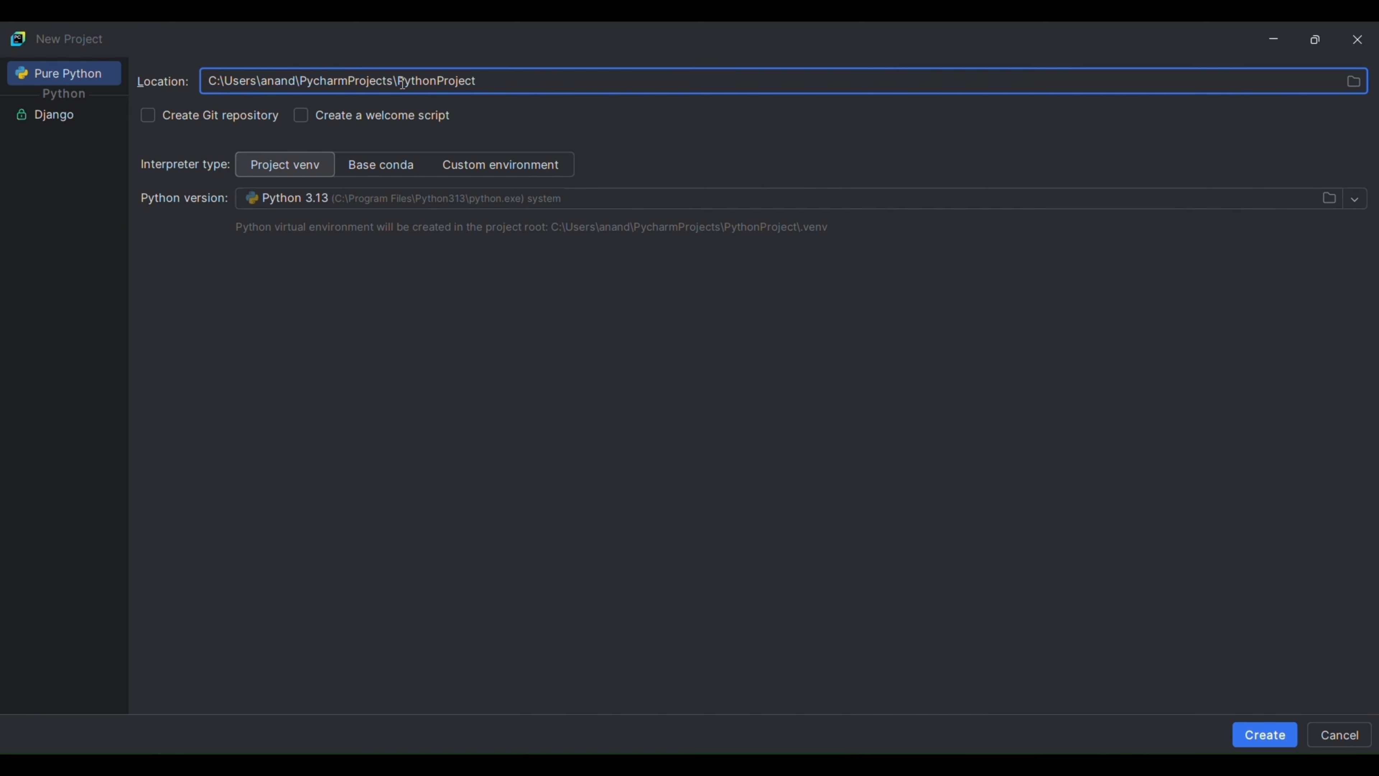
{"action": "key", "text": "shift+Left"}
{"action": "key", "text": "shift+Left"}
{"action": "key", "text": "shift+Left"}
{"action": "key", "text": "shift+Left"}
{"action": "key", "text": "shift+Left"}
{"action": "key", "text": "shift+Left"}
{"action": "key", "text": "shift+Left"}
{"action": "key", "text": "shift+Left"}
{"action": "key", "text": "shift+Left"}
{"action": "key", "text": "shift+Left"}
{"action": "key", "text": "shift+Left"}
{"action": "key", "text": "shift+Left"}
{"action": "key", "text": "shift+Left"}
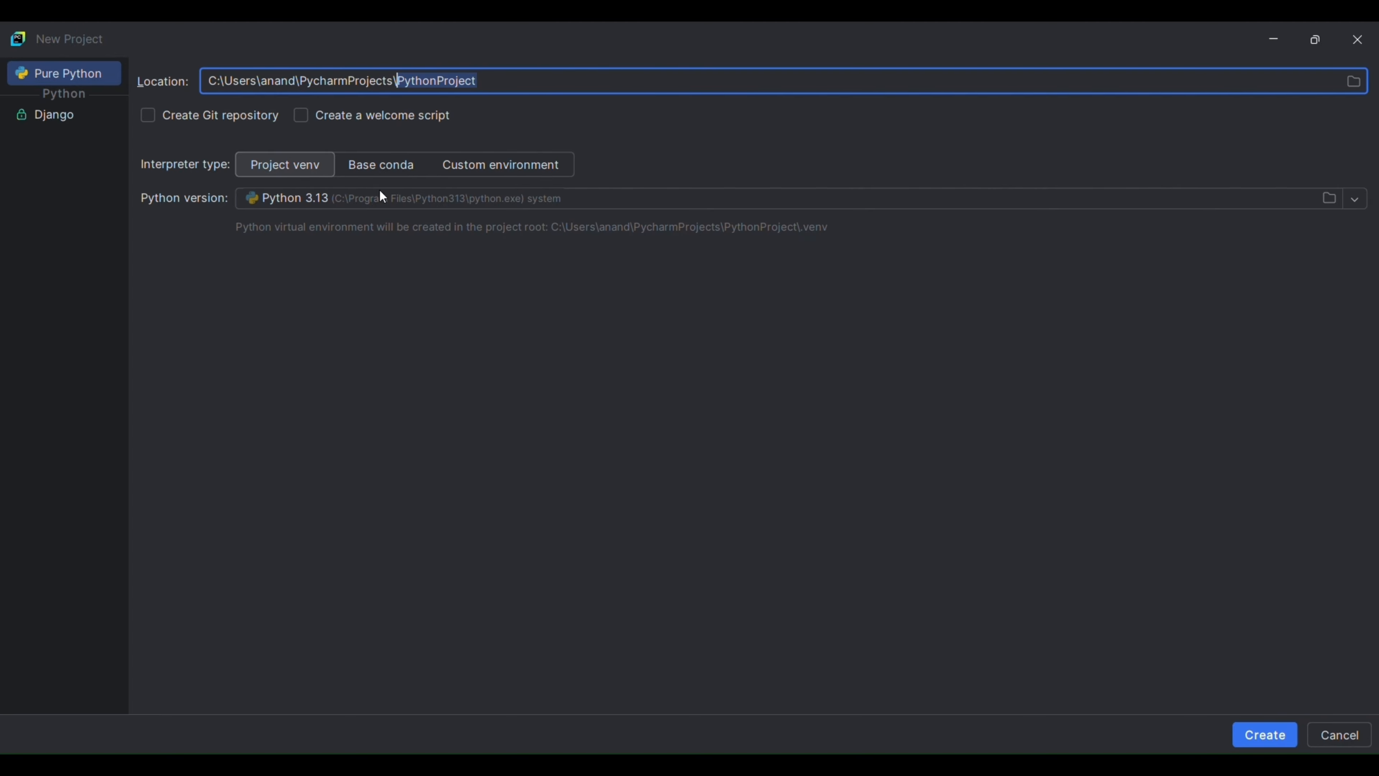
- Check the available Python versions, keep Python 3.13 with a project venv, and create the project in a maximized window
{"action": "left_click", "coordinate": [288, 198]}
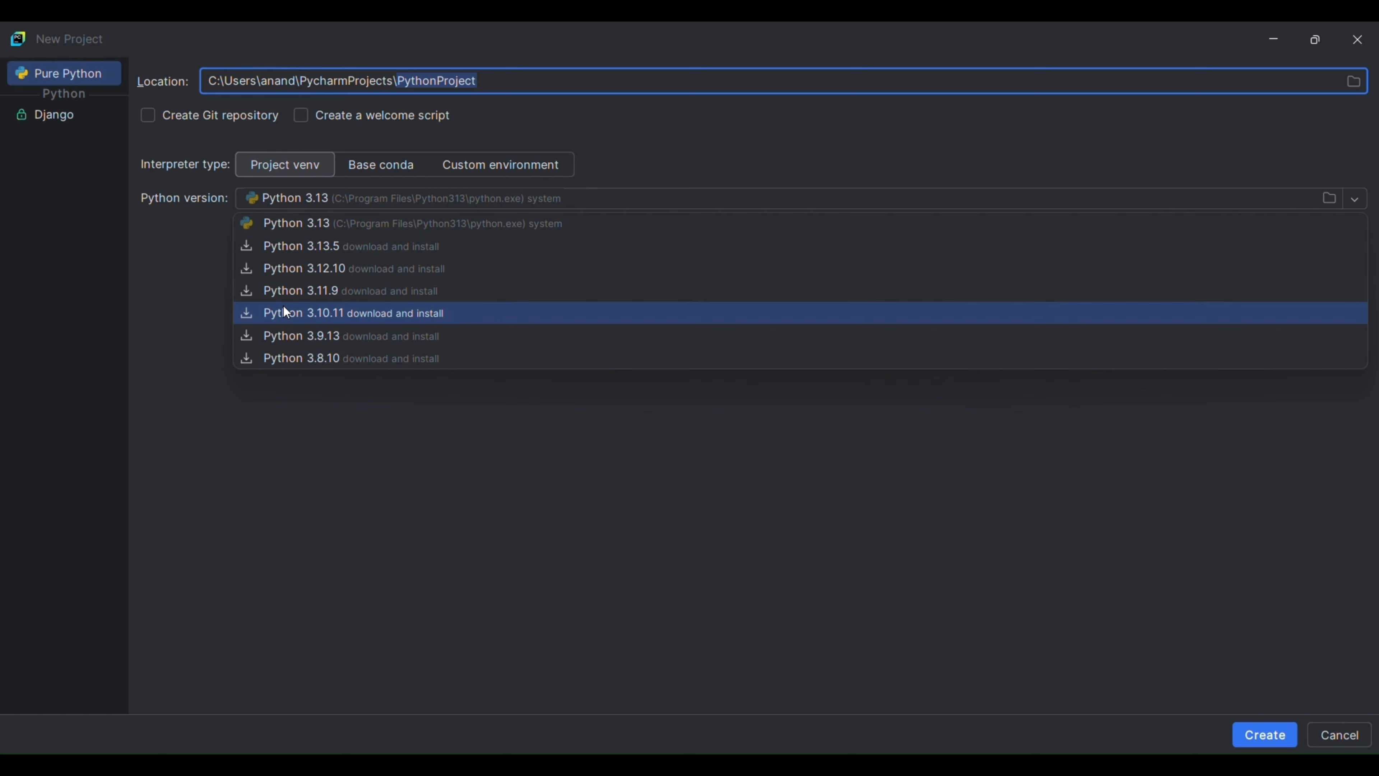
{"action": "left_click", "coordinate": [199, 255]}
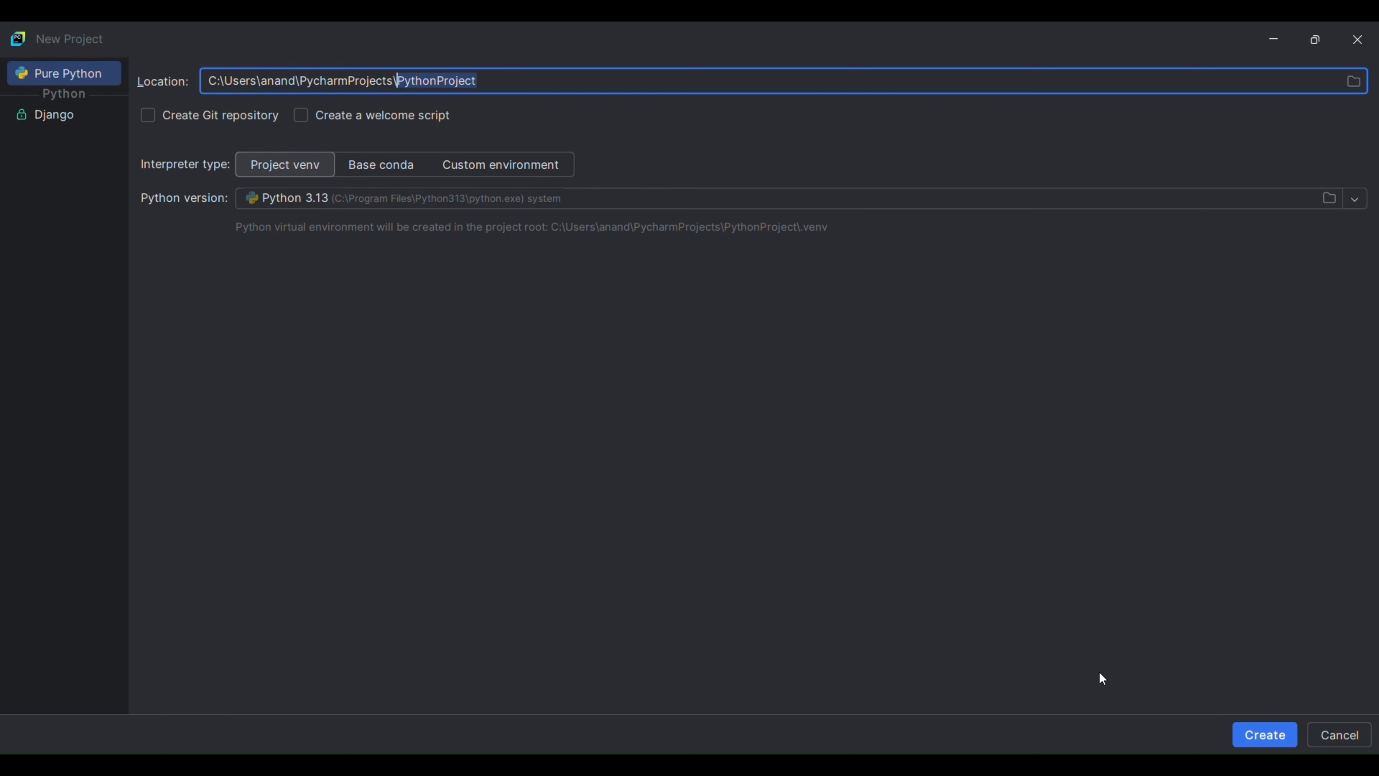
{"action": "left_click", "coordinate": [1270, 734]}
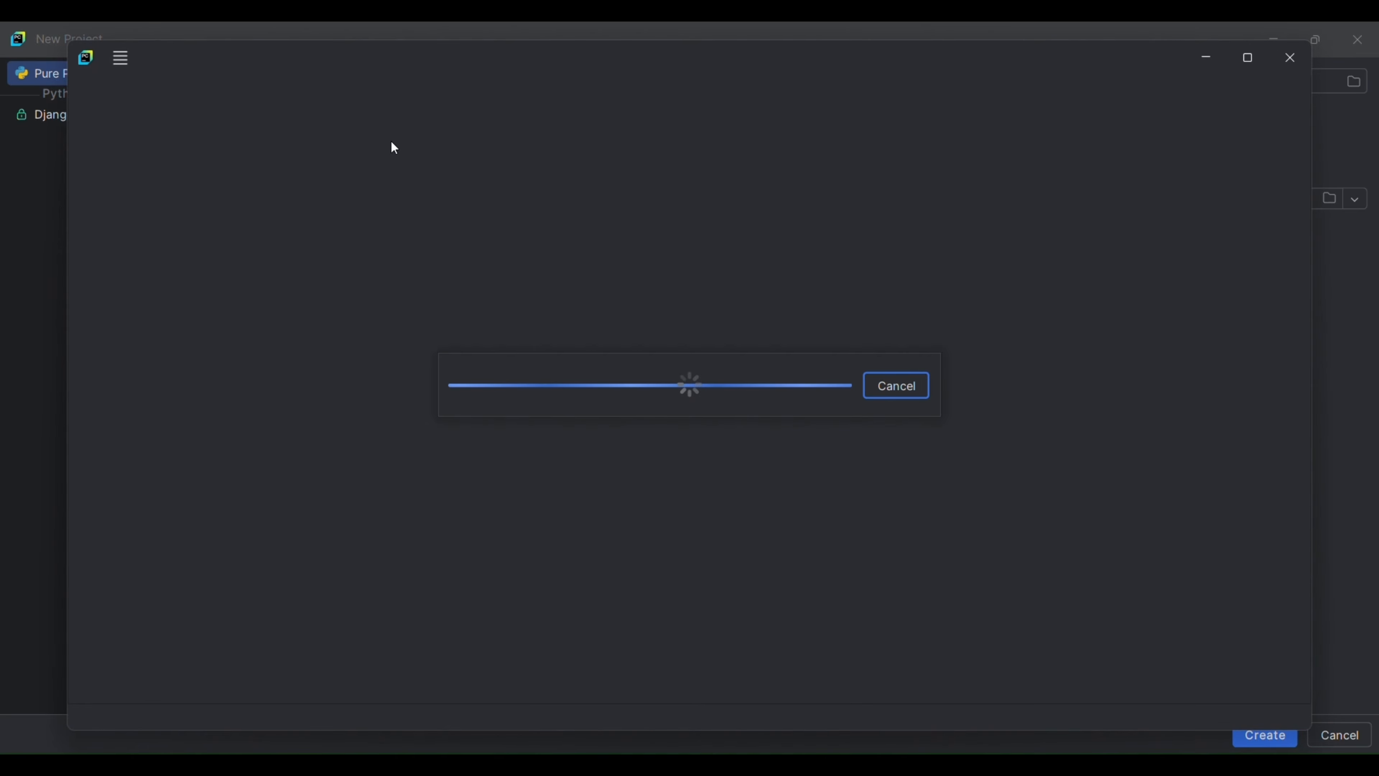
{"action": "left_click", "coordinate": [1248, 57]}
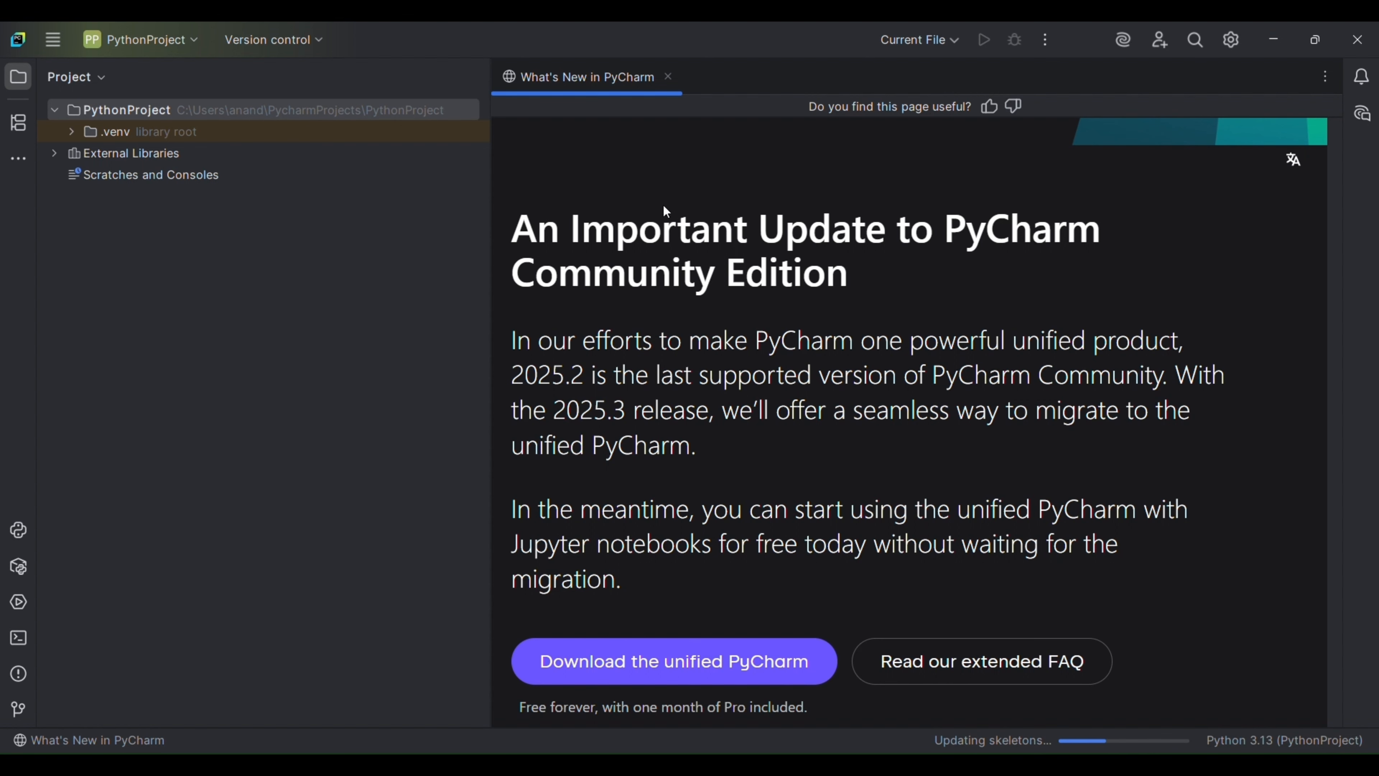
- Close the What's New in PyCharm page in the editor
{"action": "left_click", "coordinate": [669, 80]}
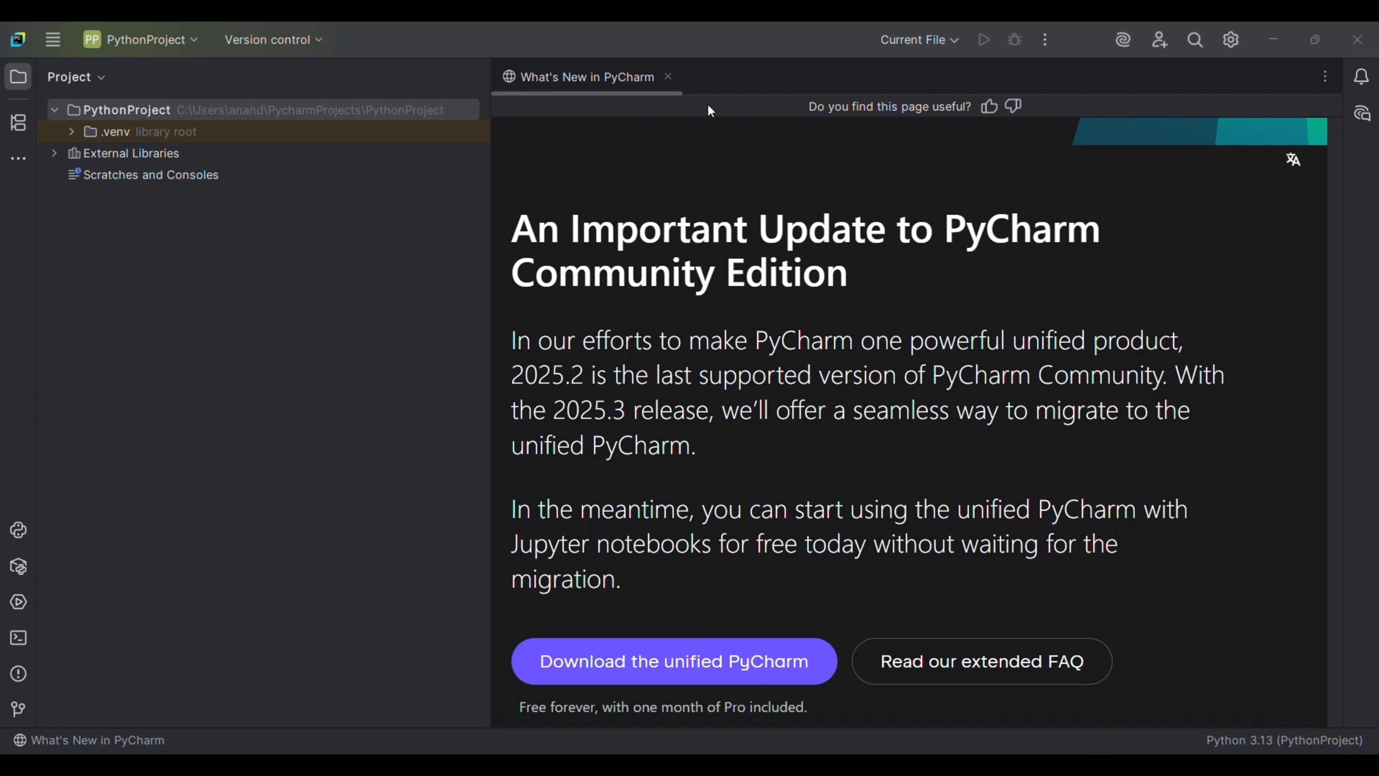
{"action": "left_click", "coordinate": [668, 76]}
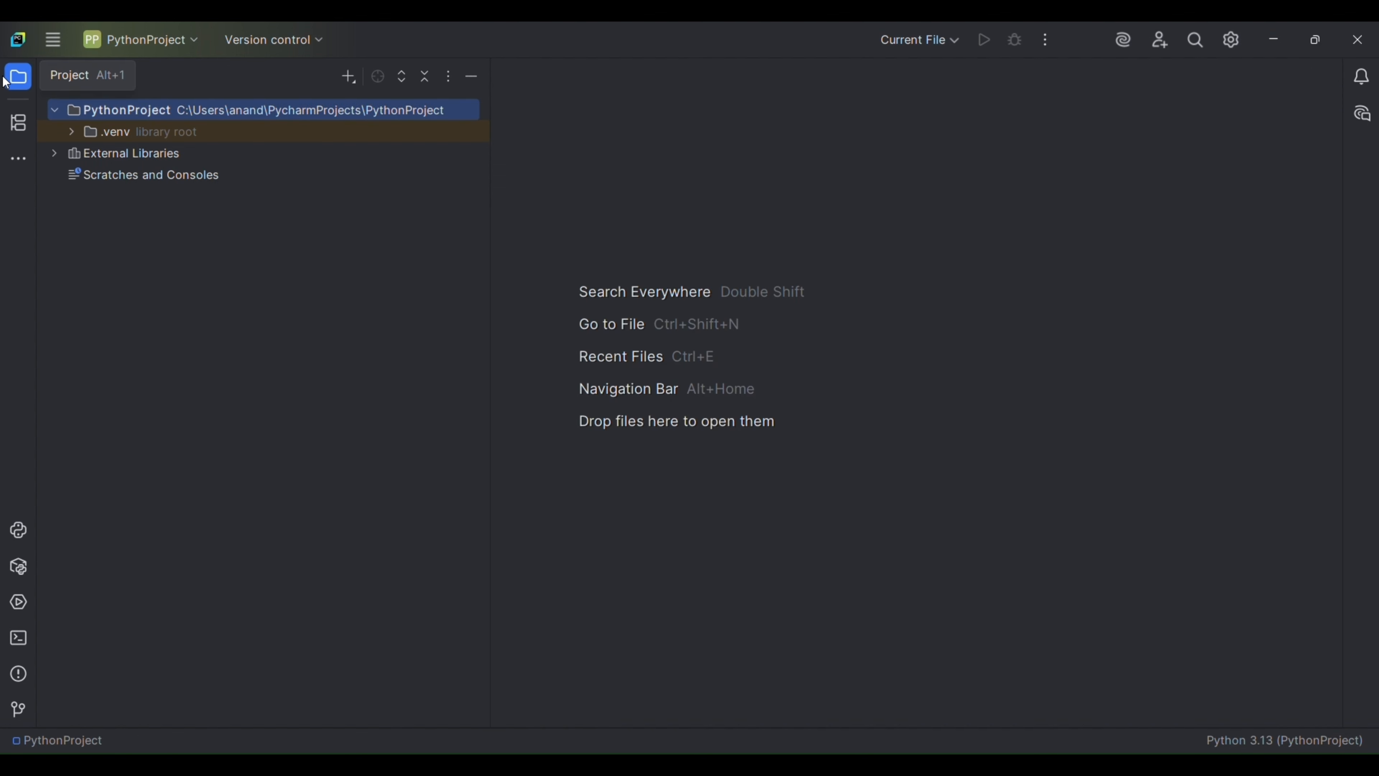
- Create a new Python file named demo in the PythonProject folder
{"action": "right_click", "coordinate": [114, 109]}
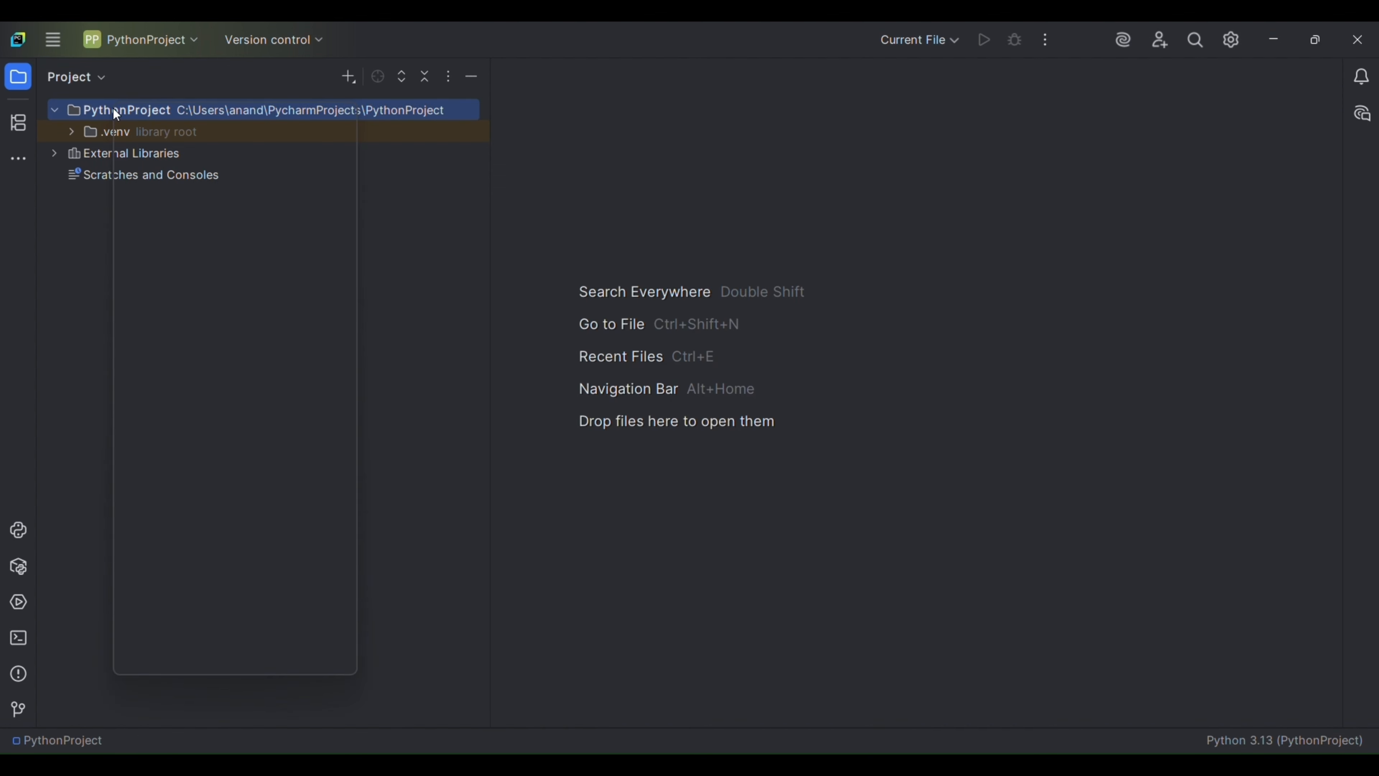
{"action": "mouse_move", "coordinate": [293, 120]}
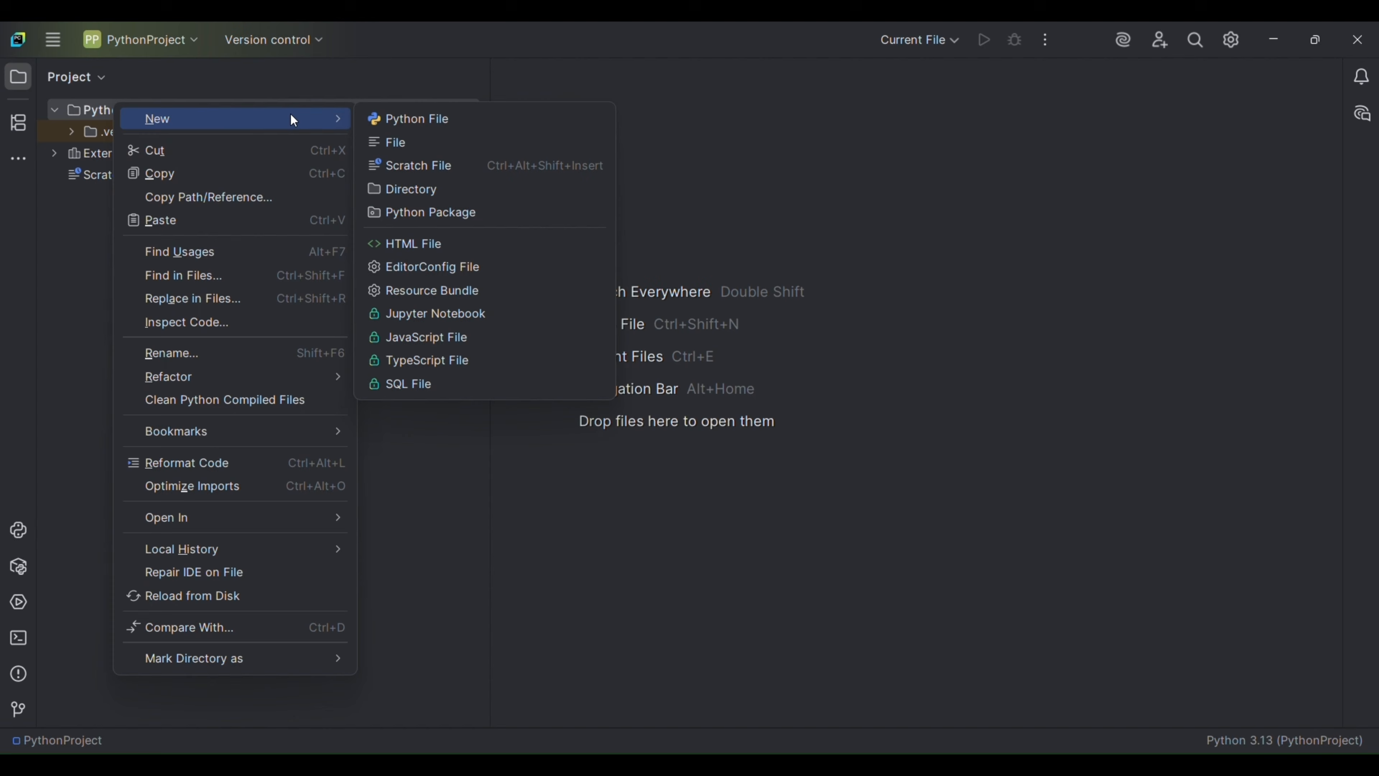
{"action": "left_click", "coordinate": [398, 115]}
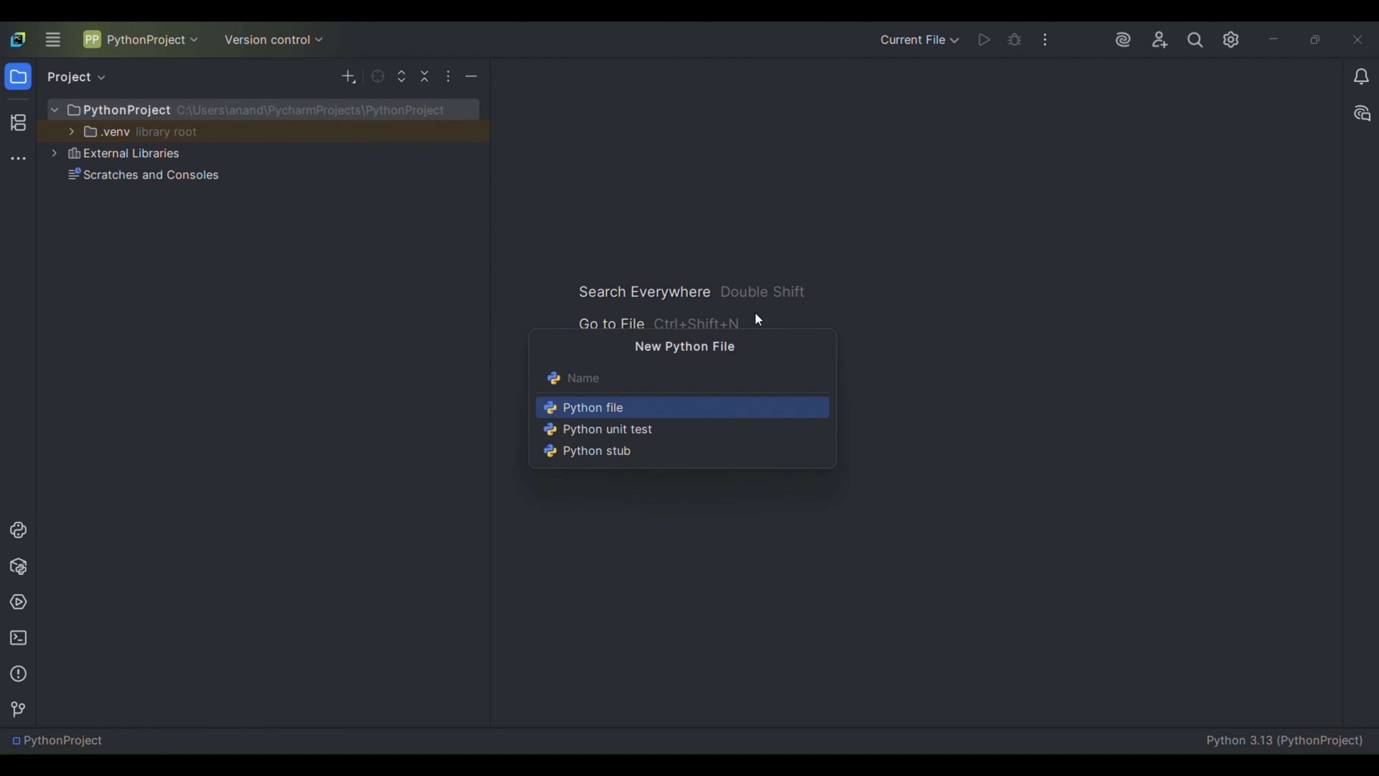
{"action": "type", "text": "demo"}
{"action": "key", "text": "Return"}
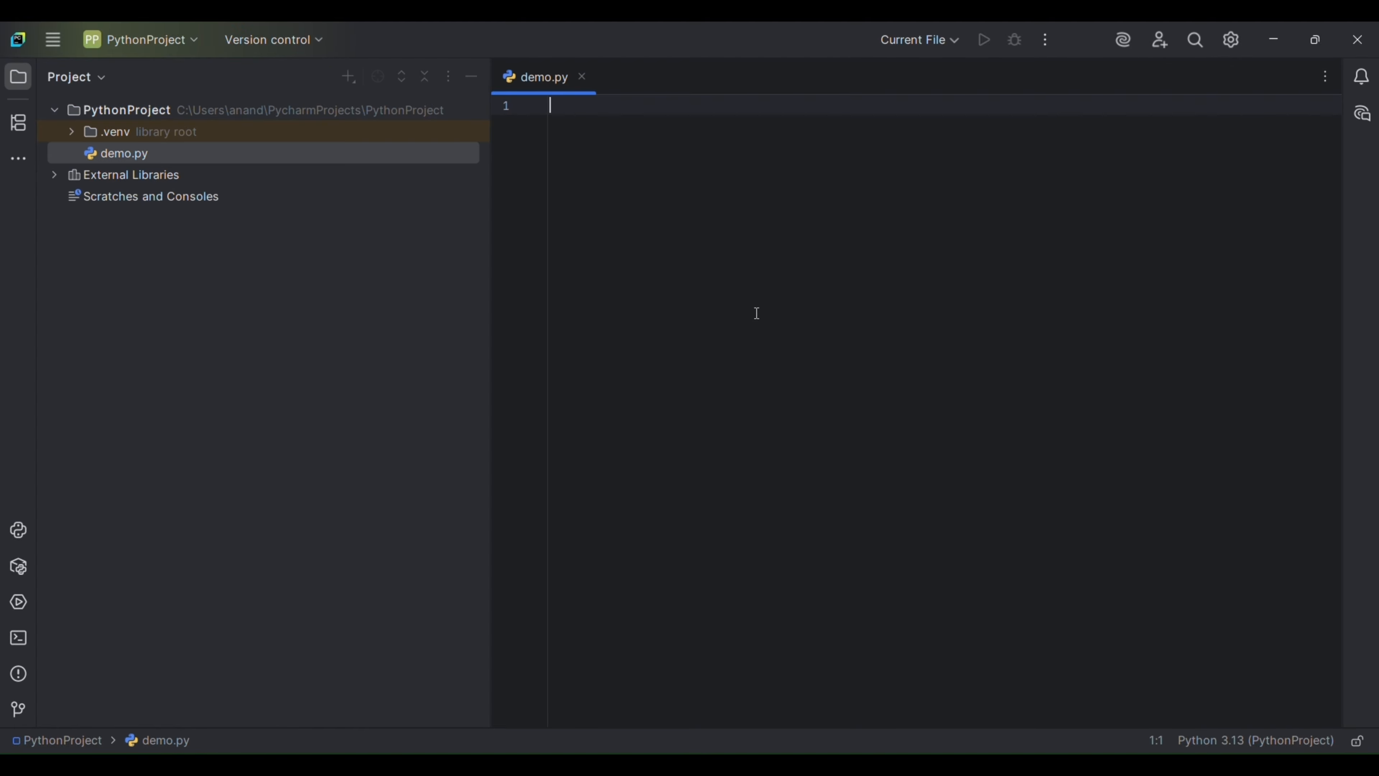
- Write a print statement in demo.py with the text "Learn with" followed by the instructor's first name, and run the file
{"action": "type", "text": "print("}
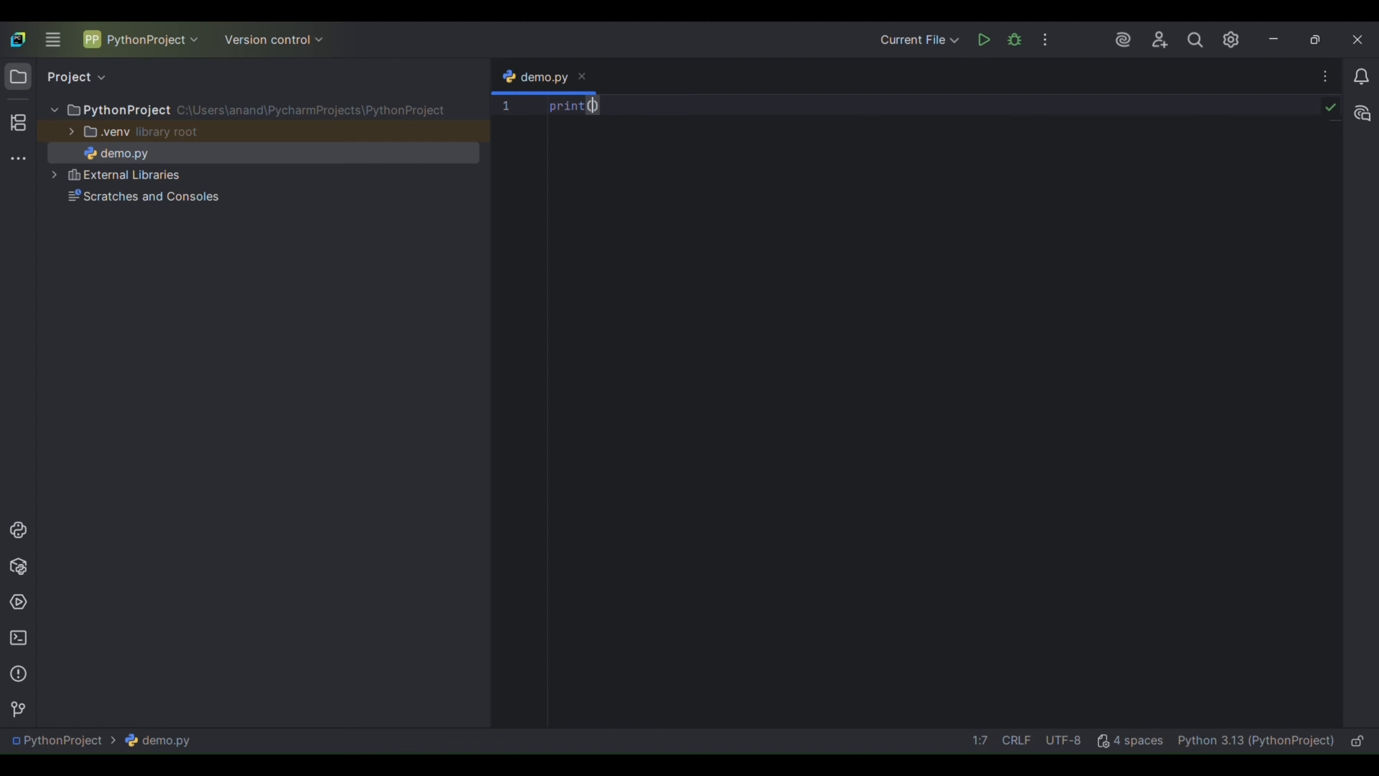
{"action": "type", "text": "\"Learn with Anand"}
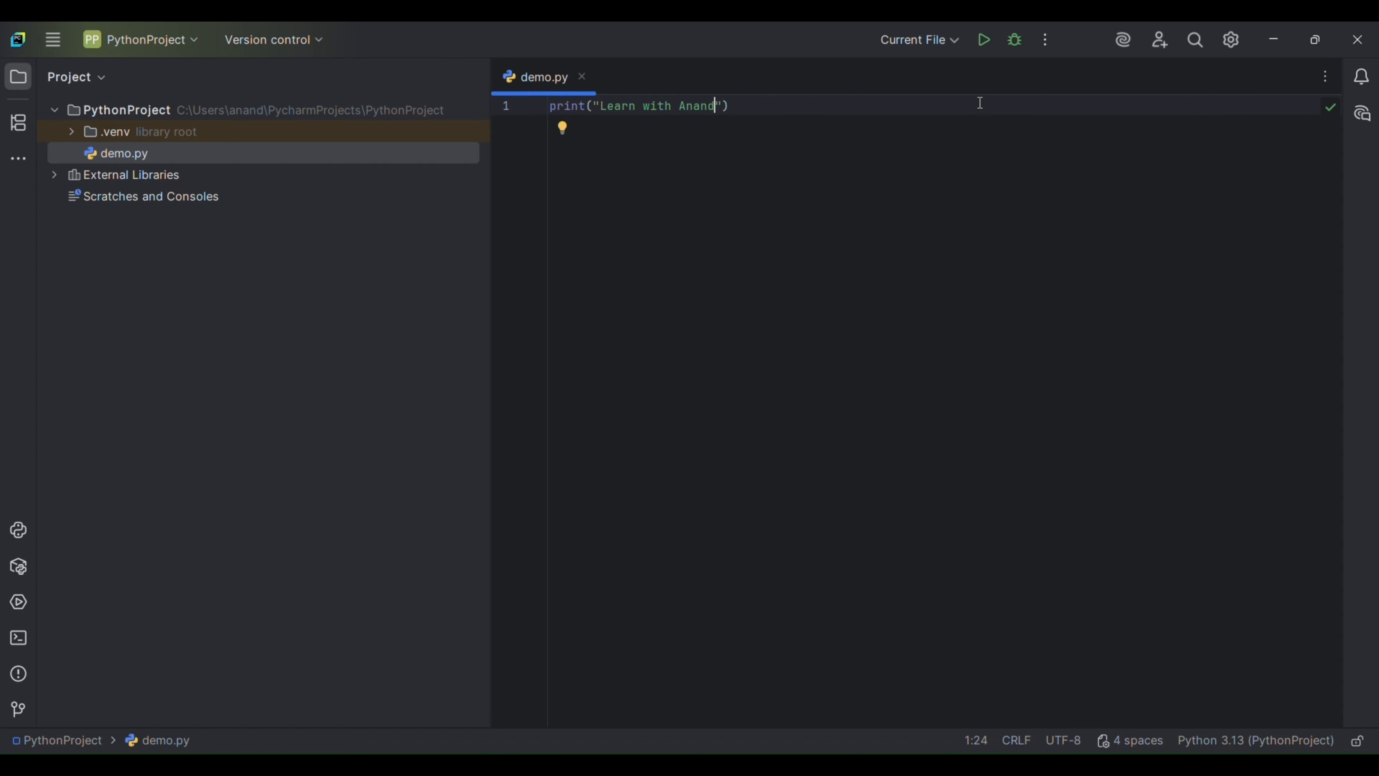
{"action": "left_click", "coordinate": [983, 47]}
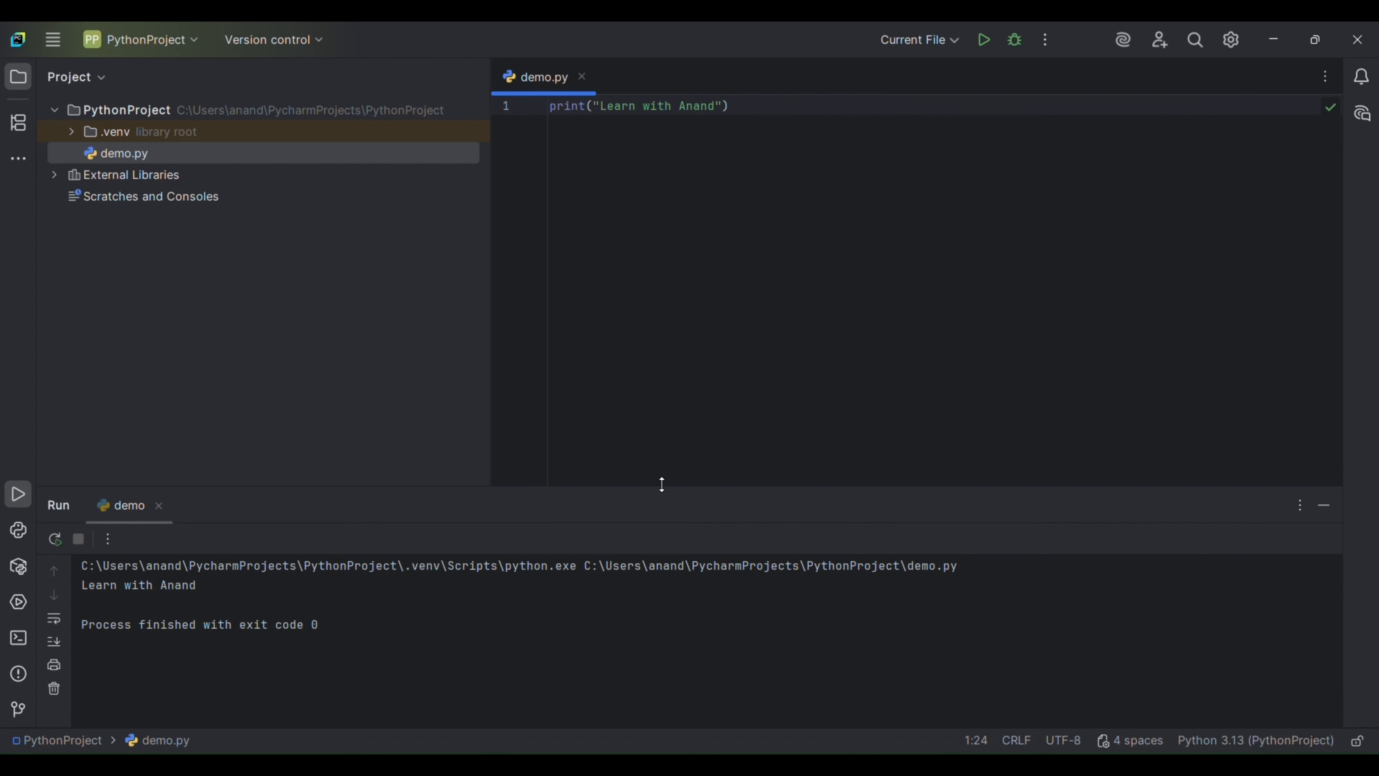
- Highlight the printed line in the run output of demo.py, and hide the output
{"action": "left_click", "coordinate": [82, 586]}
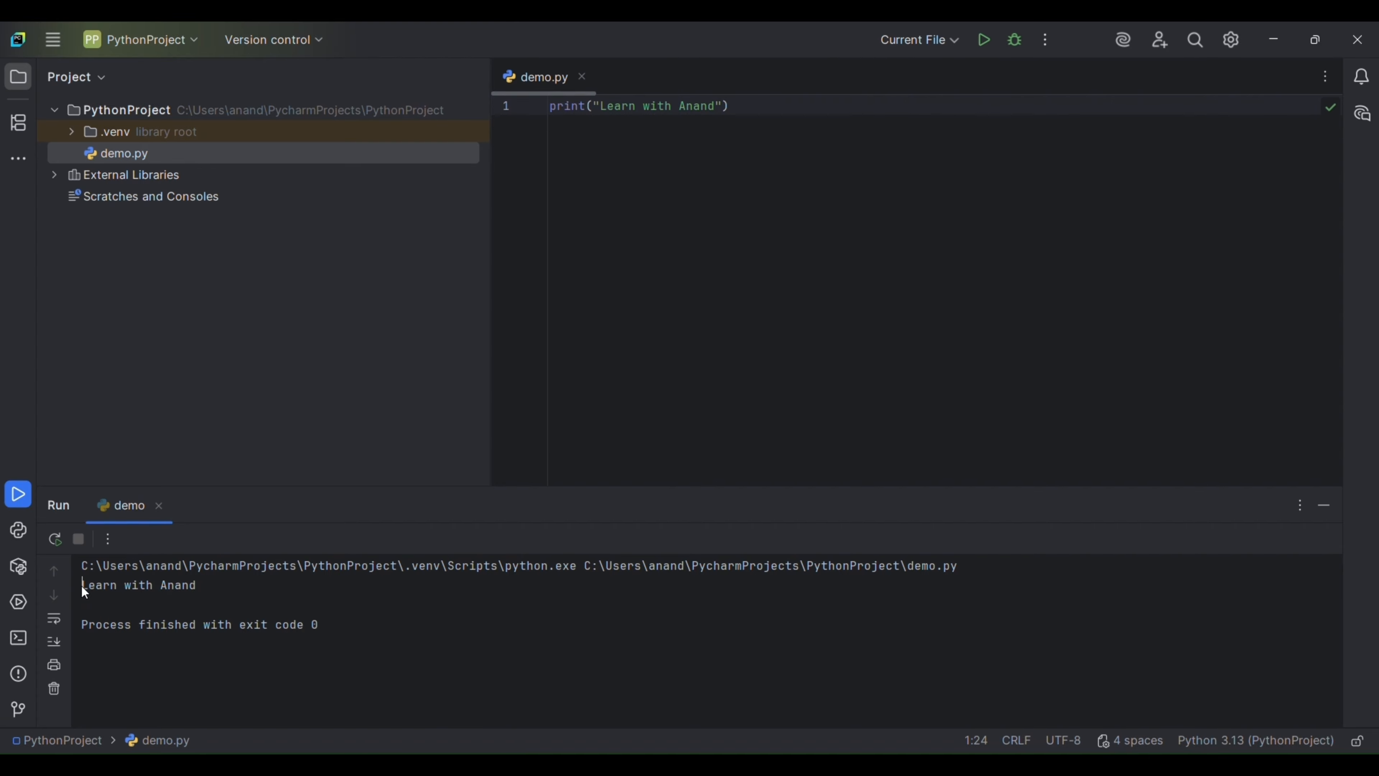
{"action": "left_click_drag", "start_coordinate": [196, 586], "coordinate": [81, 585]}
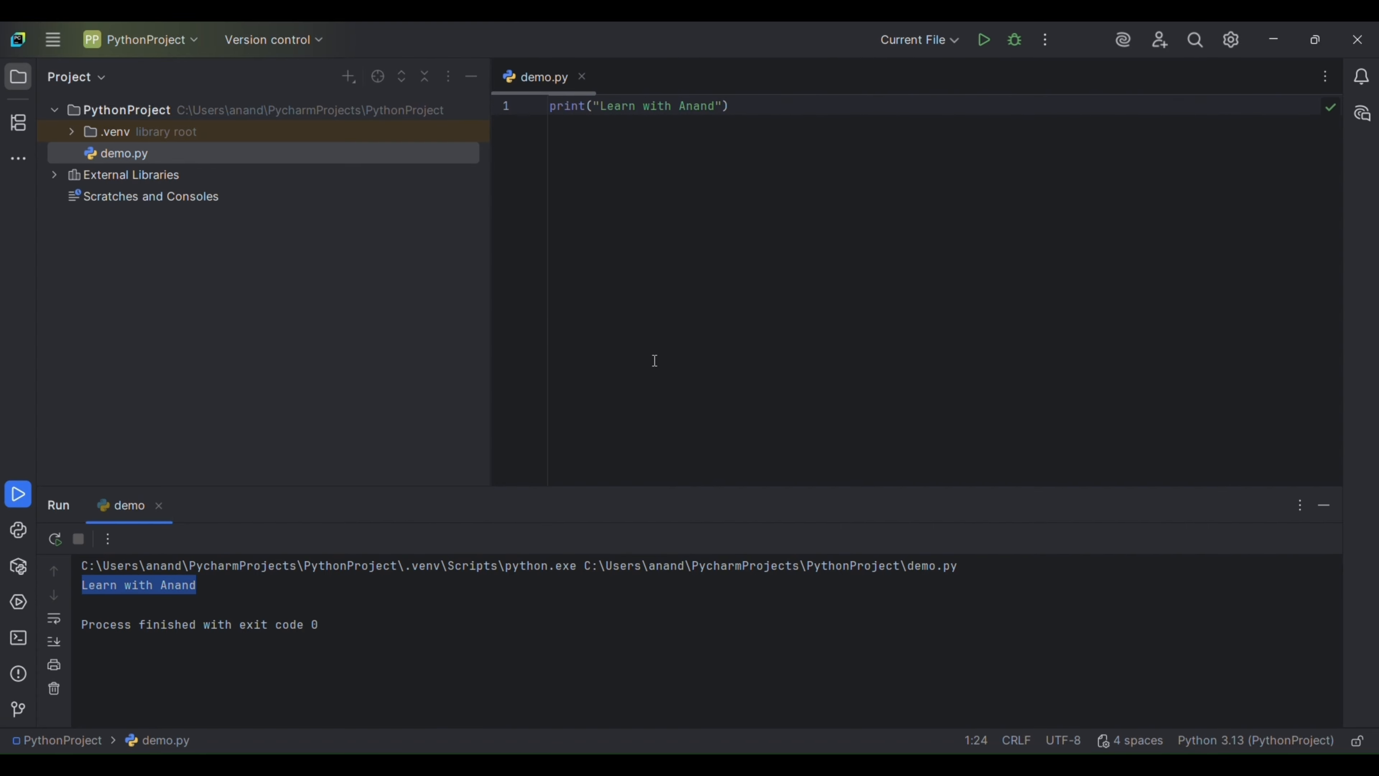
{"action": "left_click", "coordinate": [1325, 506]}
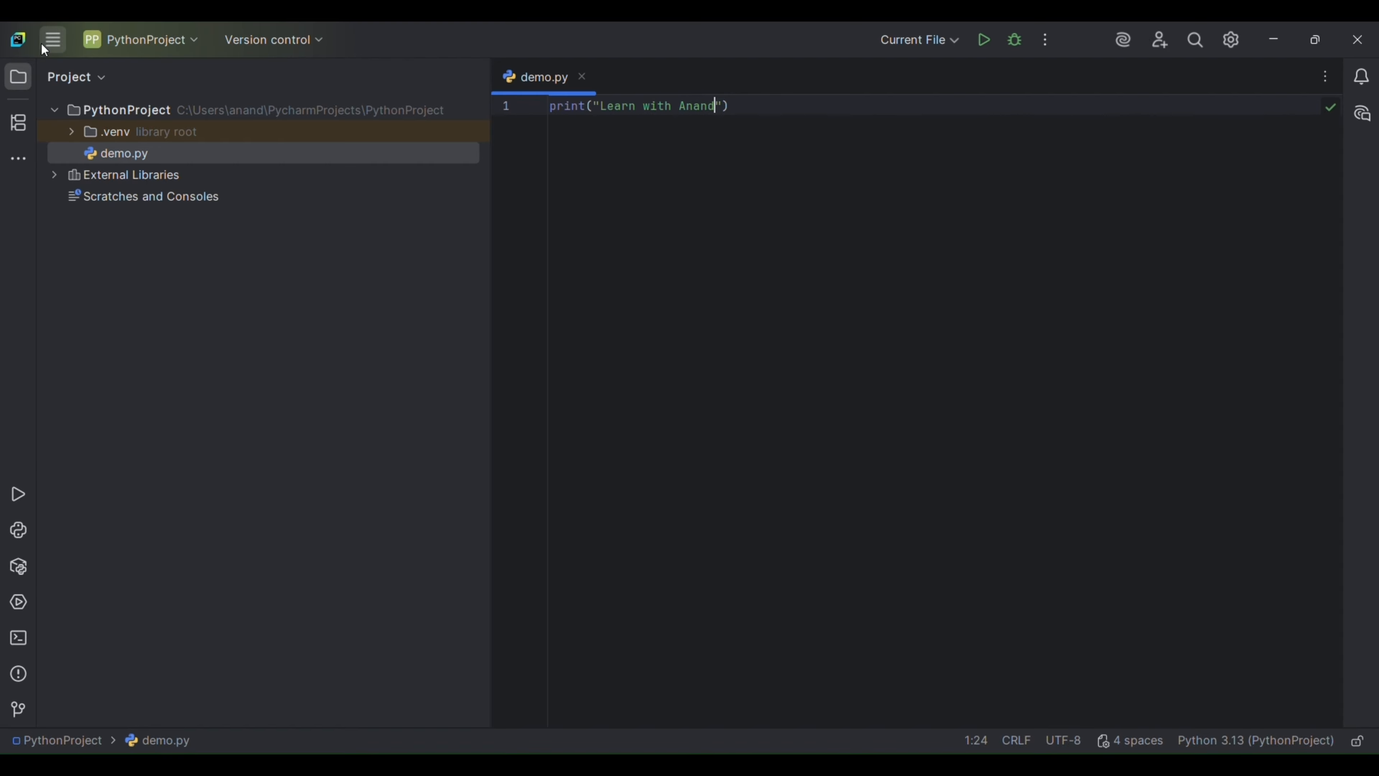
- Open the IDE settings, search them for "pyth", and show the Python Interpreter page
{"action": "left_click", "coordinate": [53, 39]}
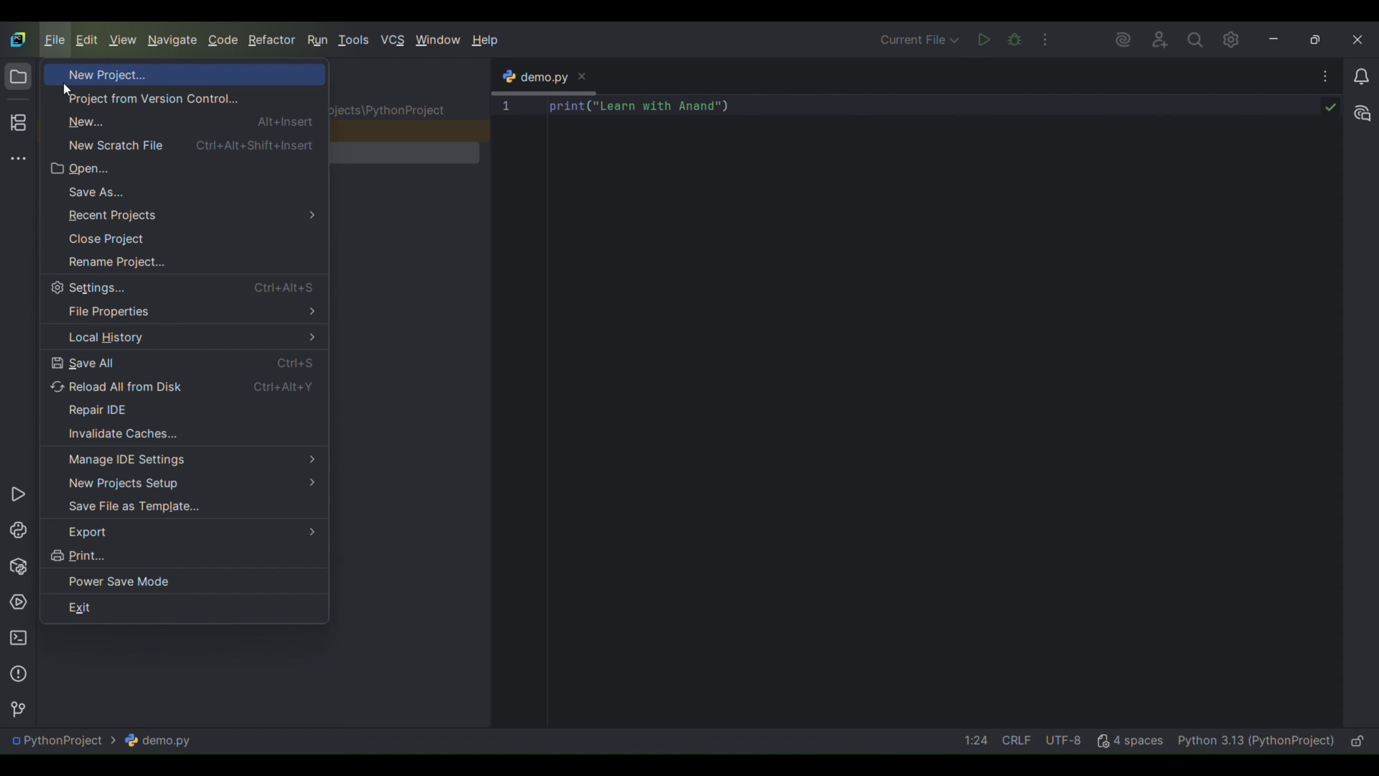
{"action": "left_click", "coordinate": [124, 289]}
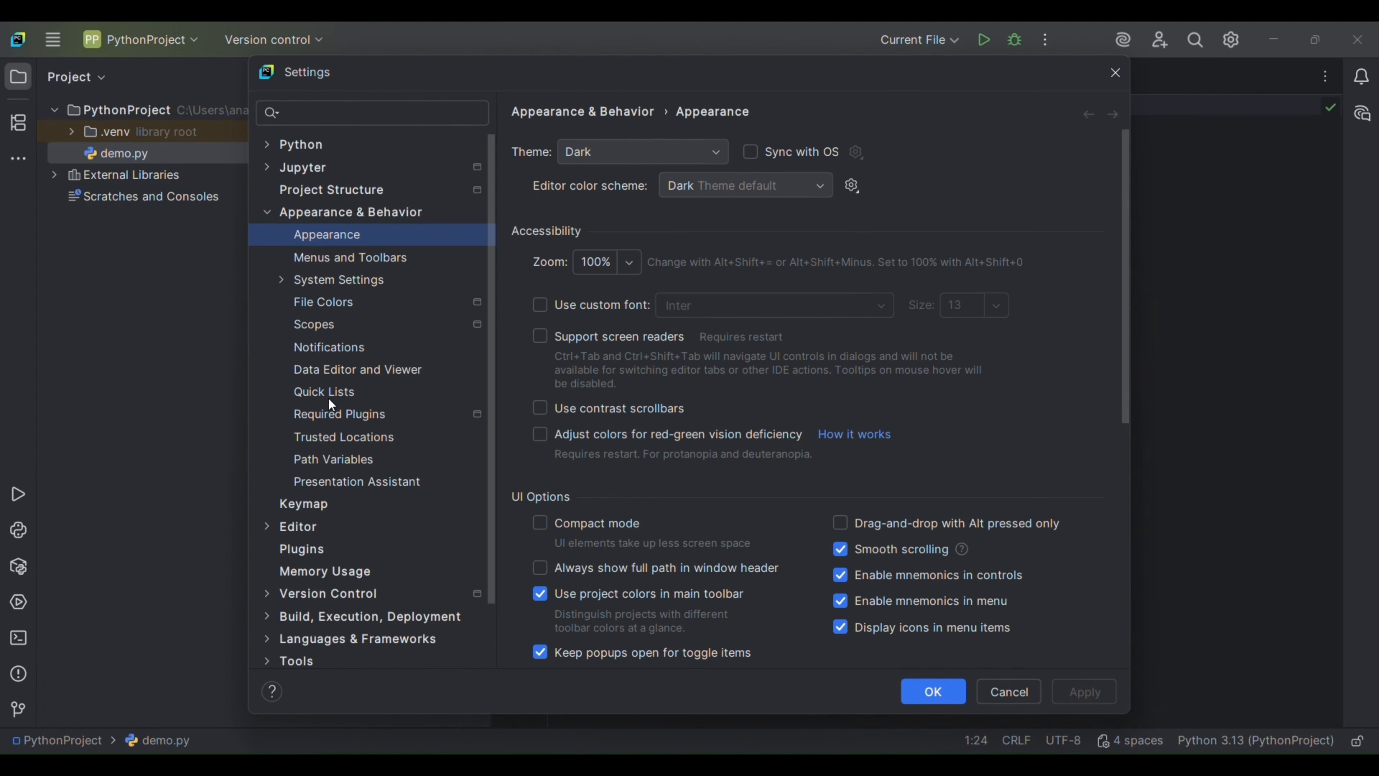
{"action": "scroll", "coordinate": [340, 516], "scroll_direction": "down", "scroll_amount": 3}
{"action": "scroll", "coordinate": [341, 516], "scroll_direction": "up", "scroll_amount": 2}
{"action": "scroll", "coordinate": [340, 515], "scroll_direction": "up", "scroll_amount": 1}
{"action": "left_click", "coordinate": [272, 211]}
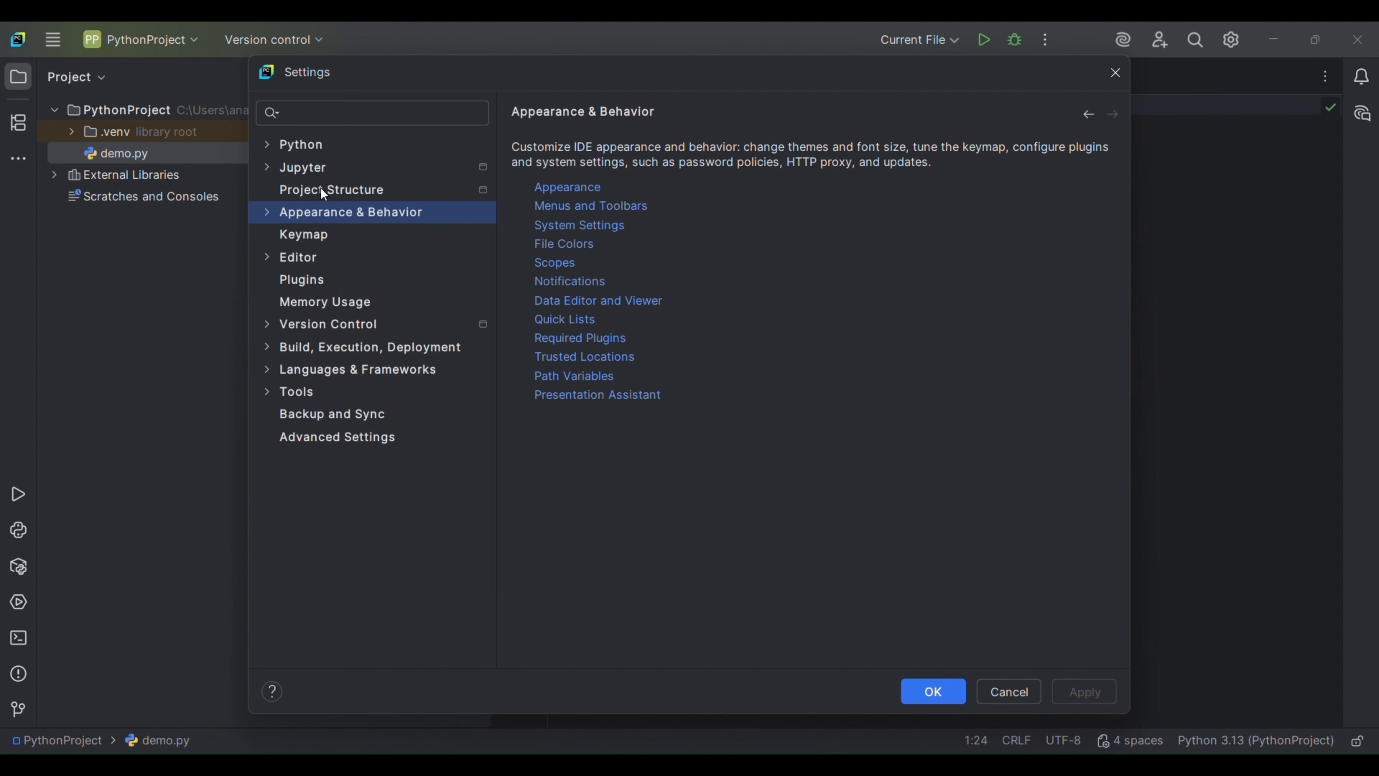
{"action": "left_click", "coordinate": [327, 120]}
{"action": "type", "text": "pyth"}
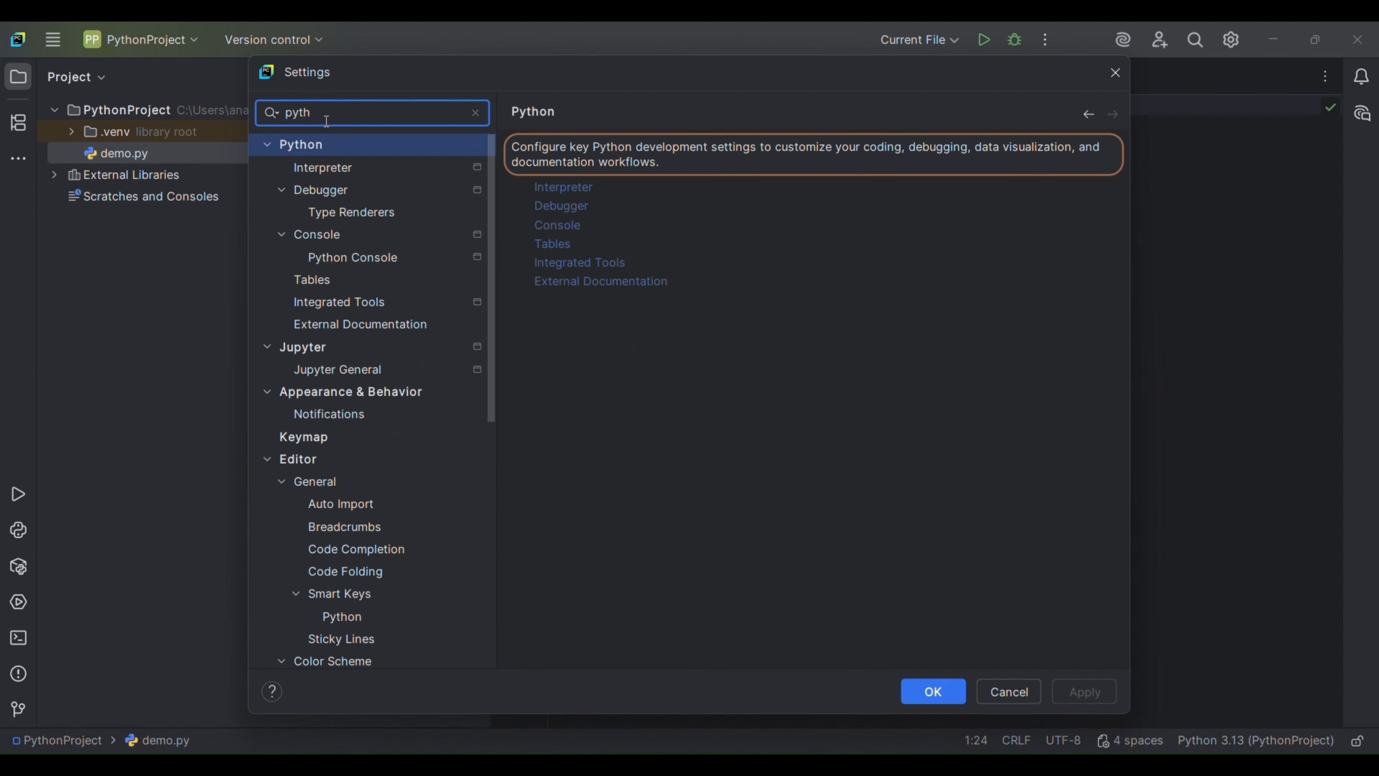
{"action": "left_click", "coordinate": [326, 169]}
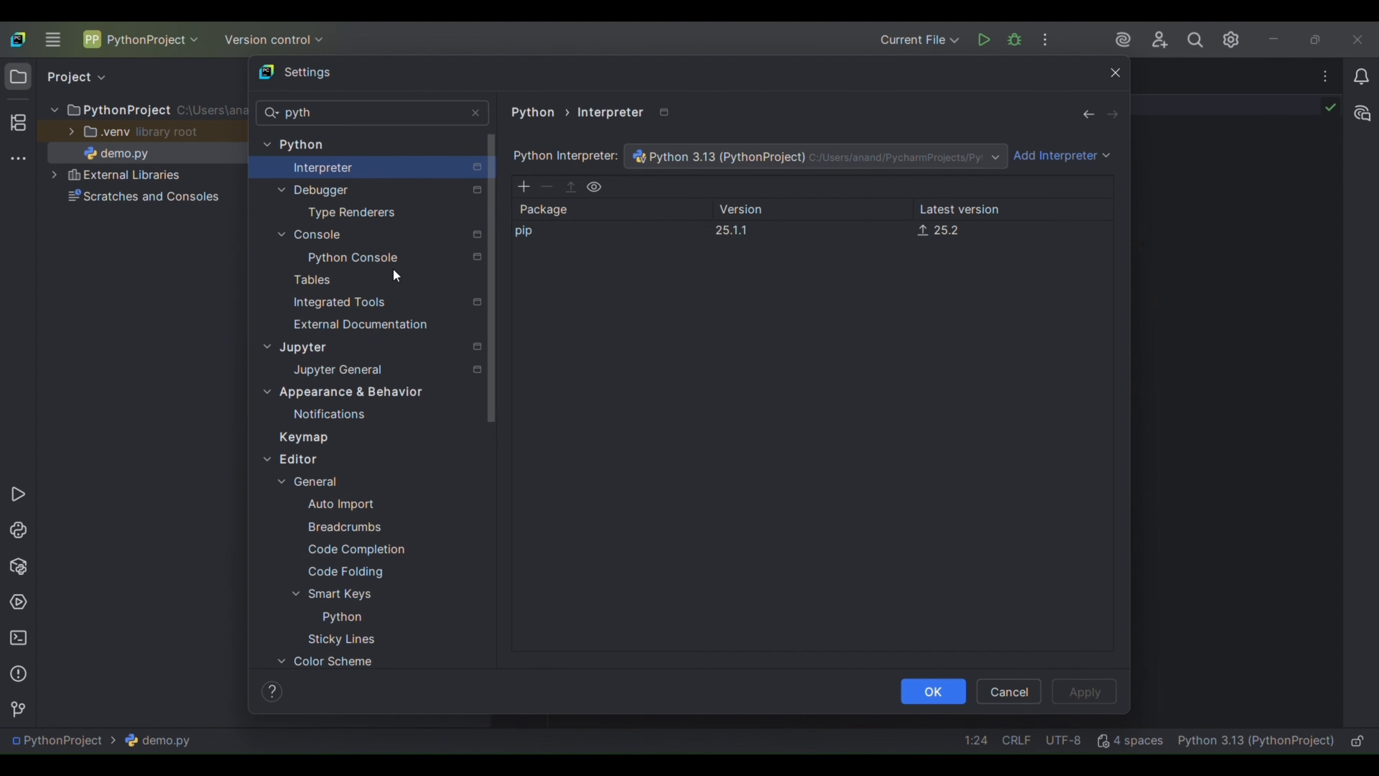
- Find the pandas package among the available packages and install it for the project's interpreter
{"action": "left_click", "coordinate": [525, 188]}
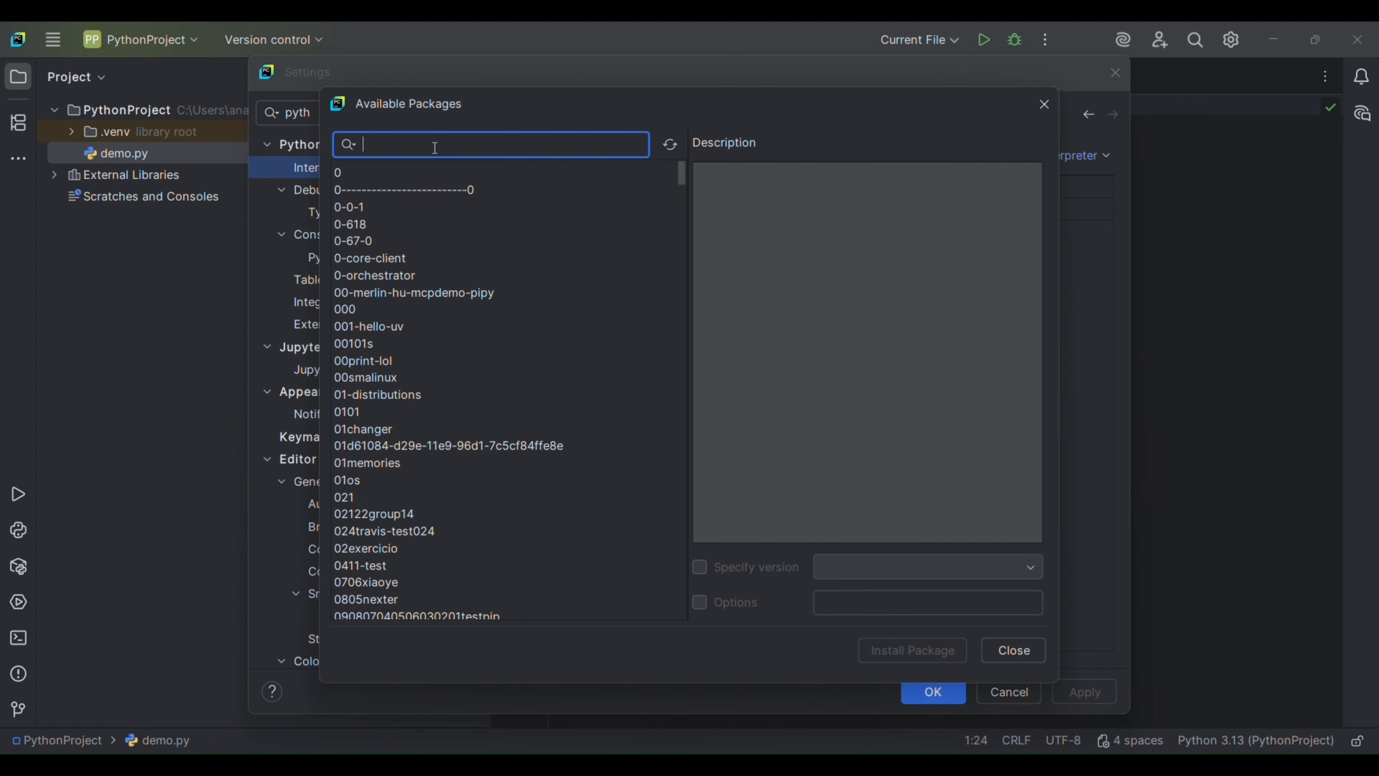
{"action": "type", "text": "p"}
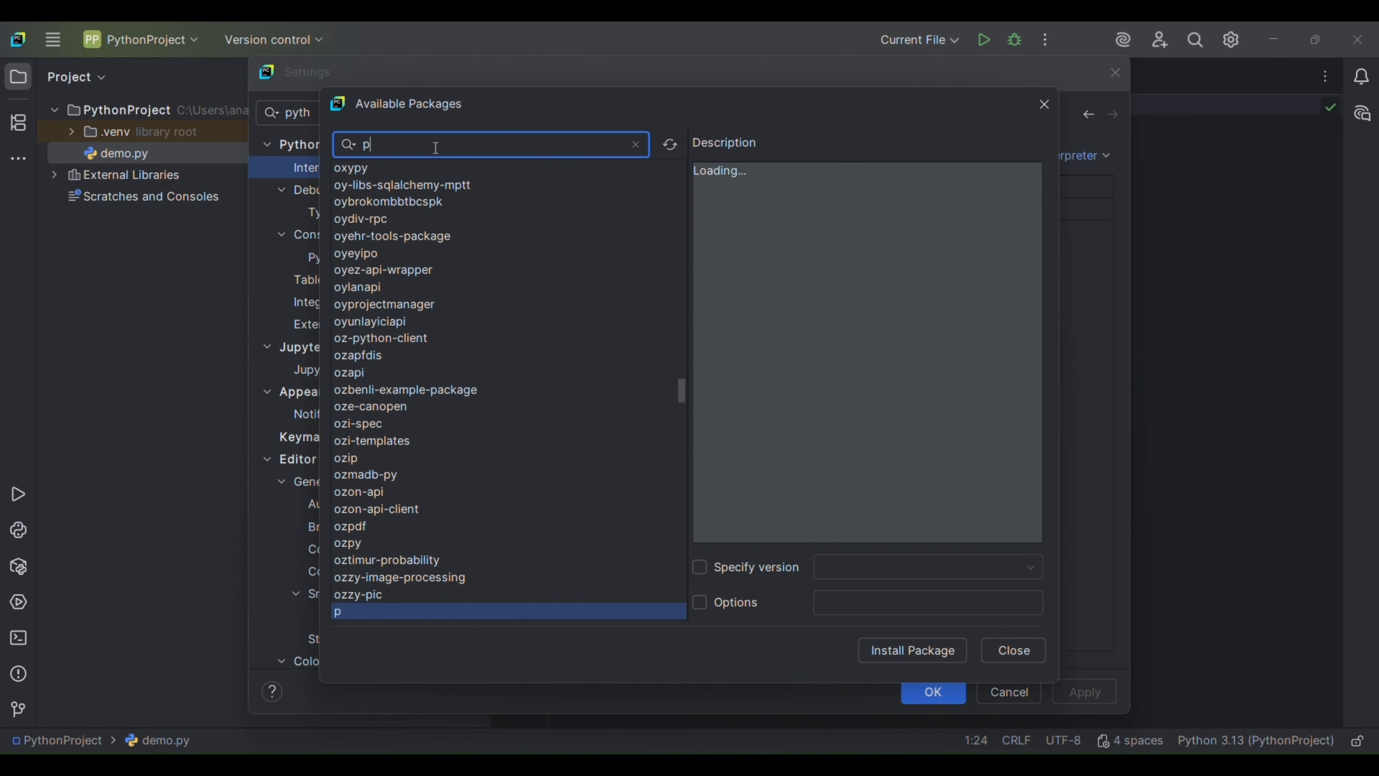
{"action": "type", "text": "andas"}
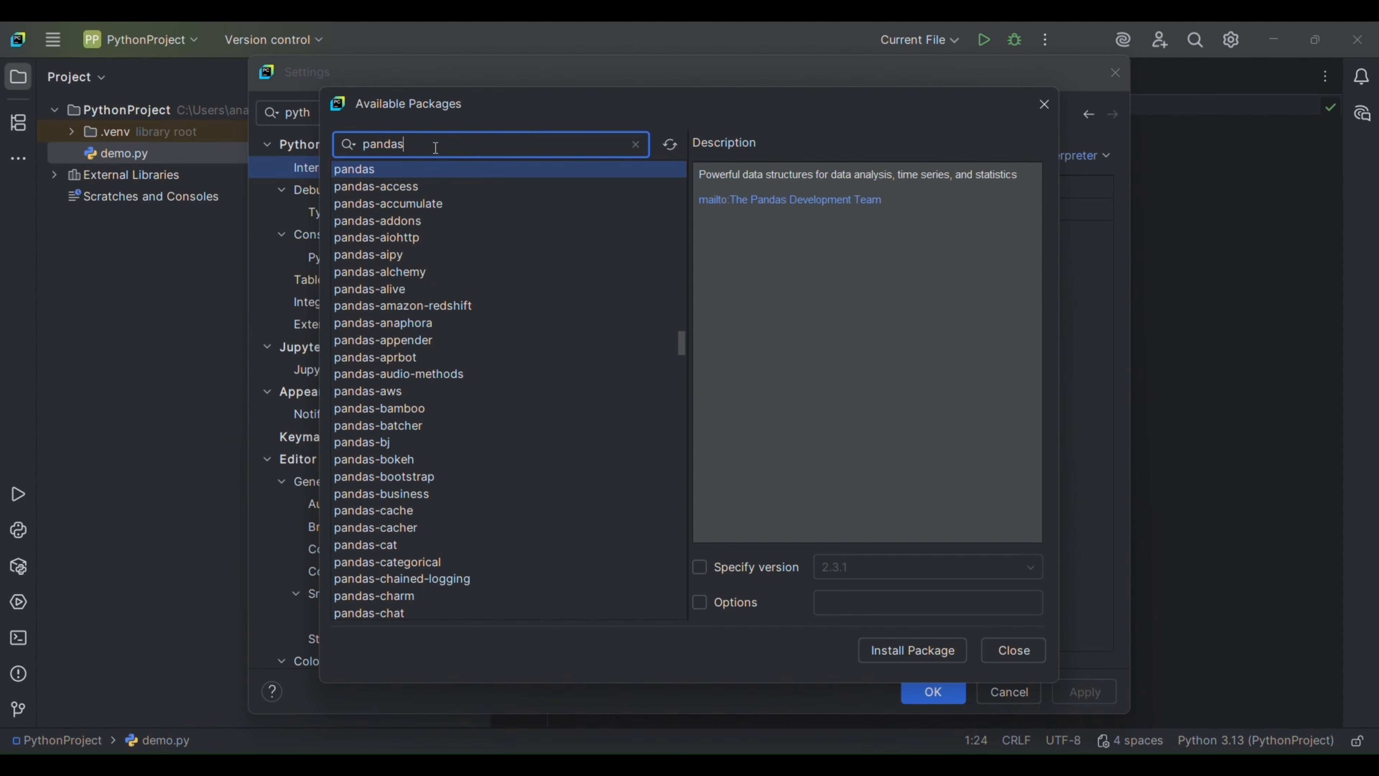
{"action": "scroll", "coordinate": [411, 255], "scroll_direction": "up", "scroll_amount": 1}
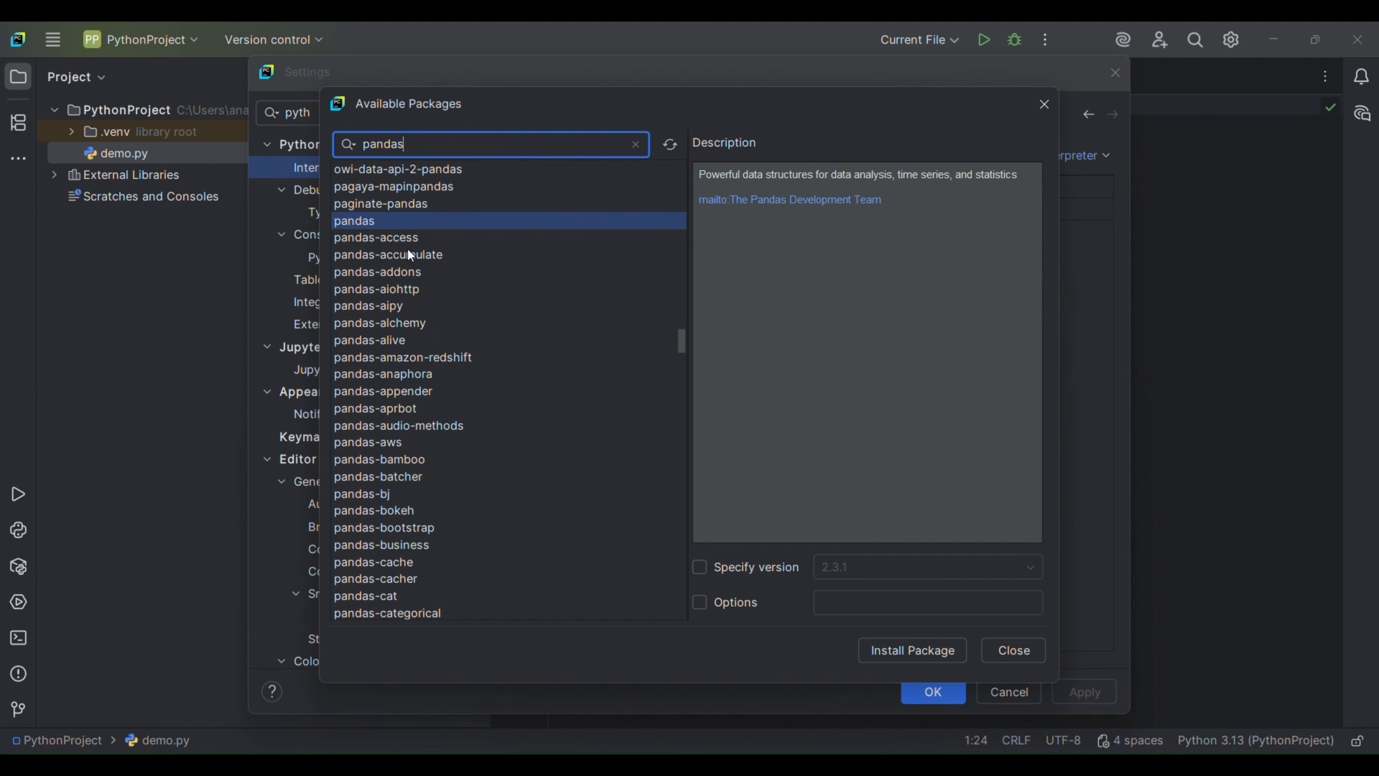
{"action": "left_click", "coordinate": [369, 224]}
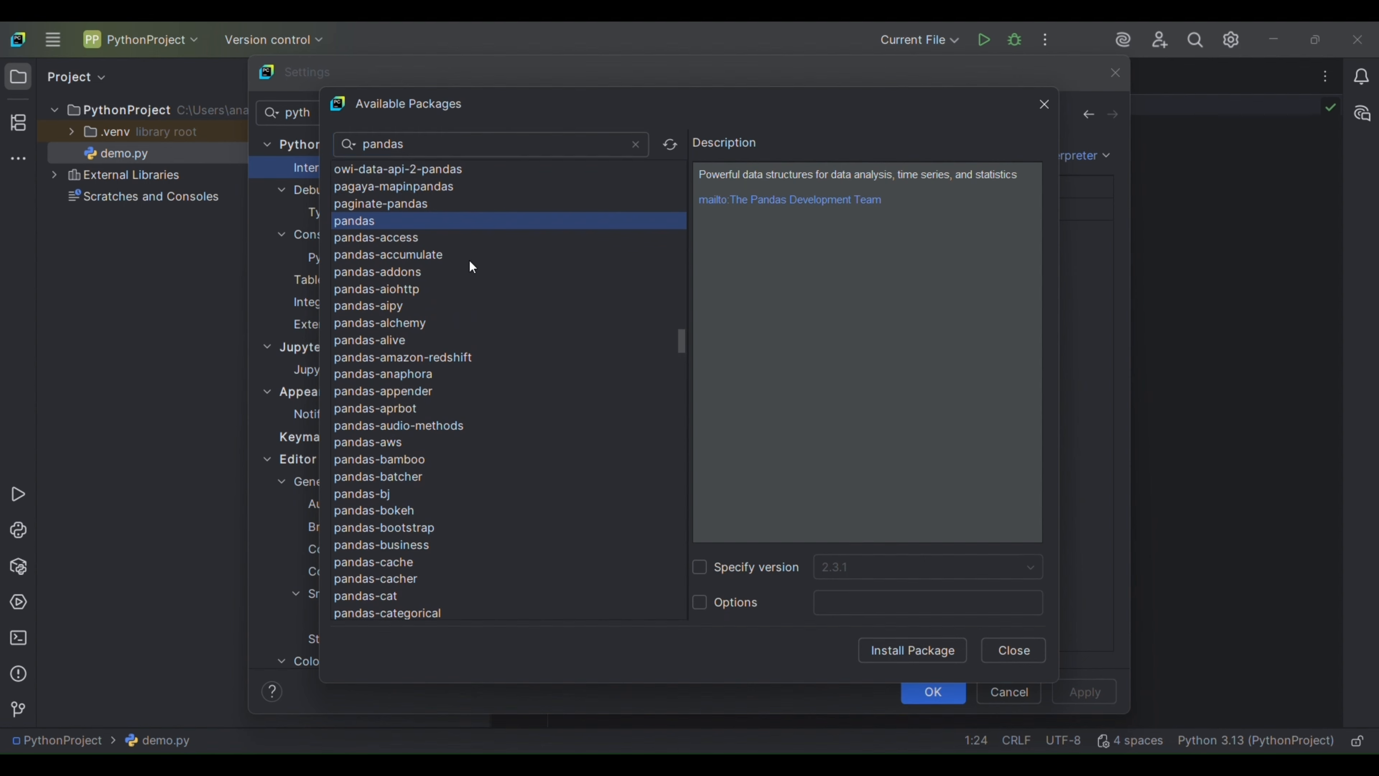
{"action": "left_click", "coordinate": [934, 657]}
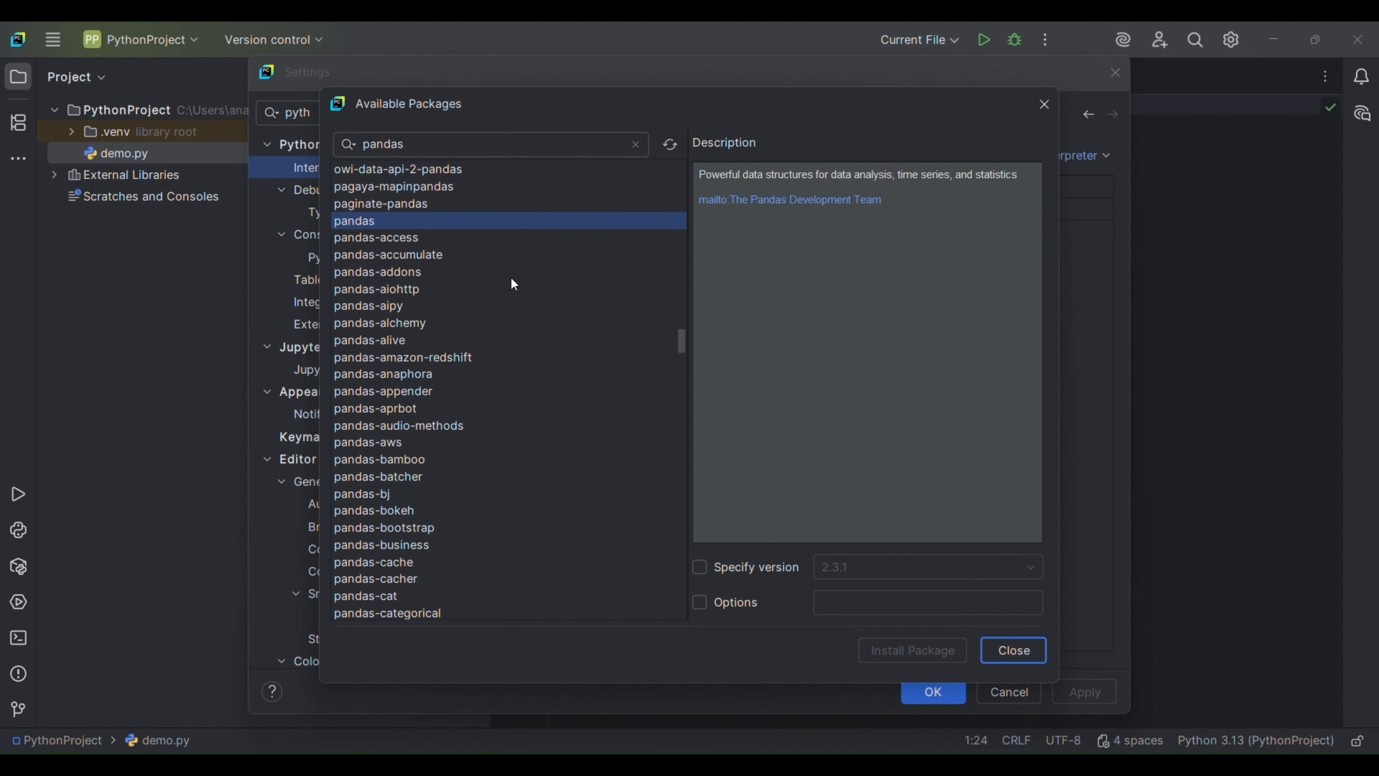
- Find and install the numpy package, and close the package list and the settings with the changes accepted
{"action": "left_click", "coordinate": [636, 145]}
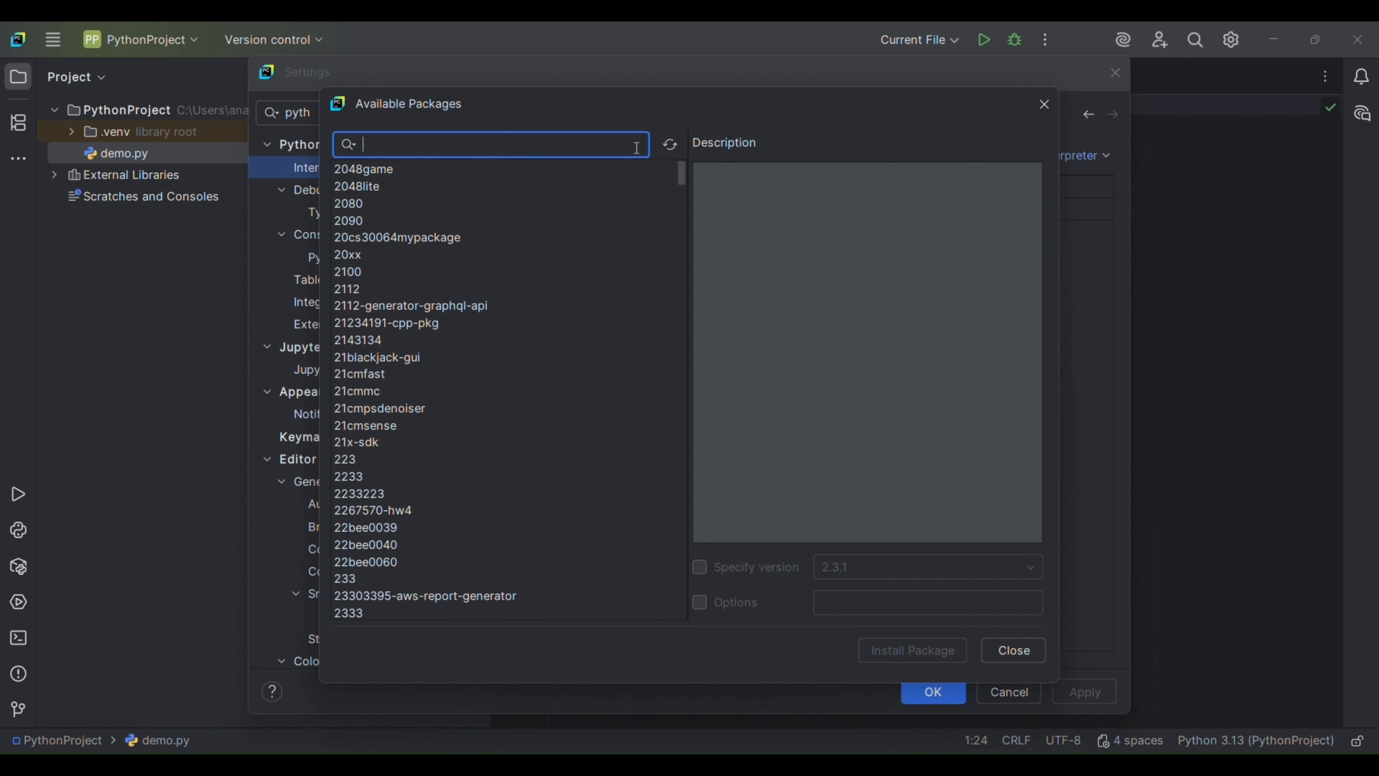
{"action": "type", "text": "numpy"}
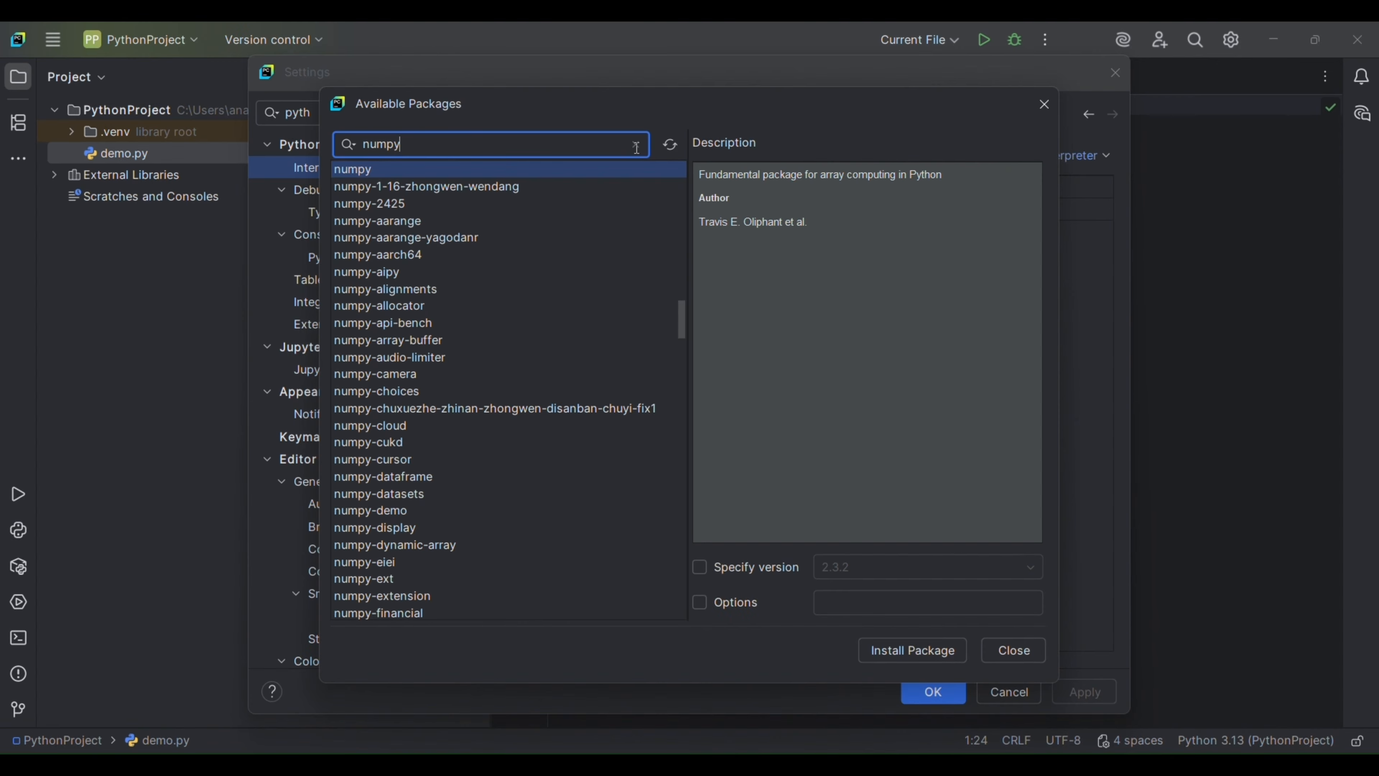
{"action": "left_click", "coordinate": [370, 170]}
{"action": "left_click", "coordinate": [910, 653]}
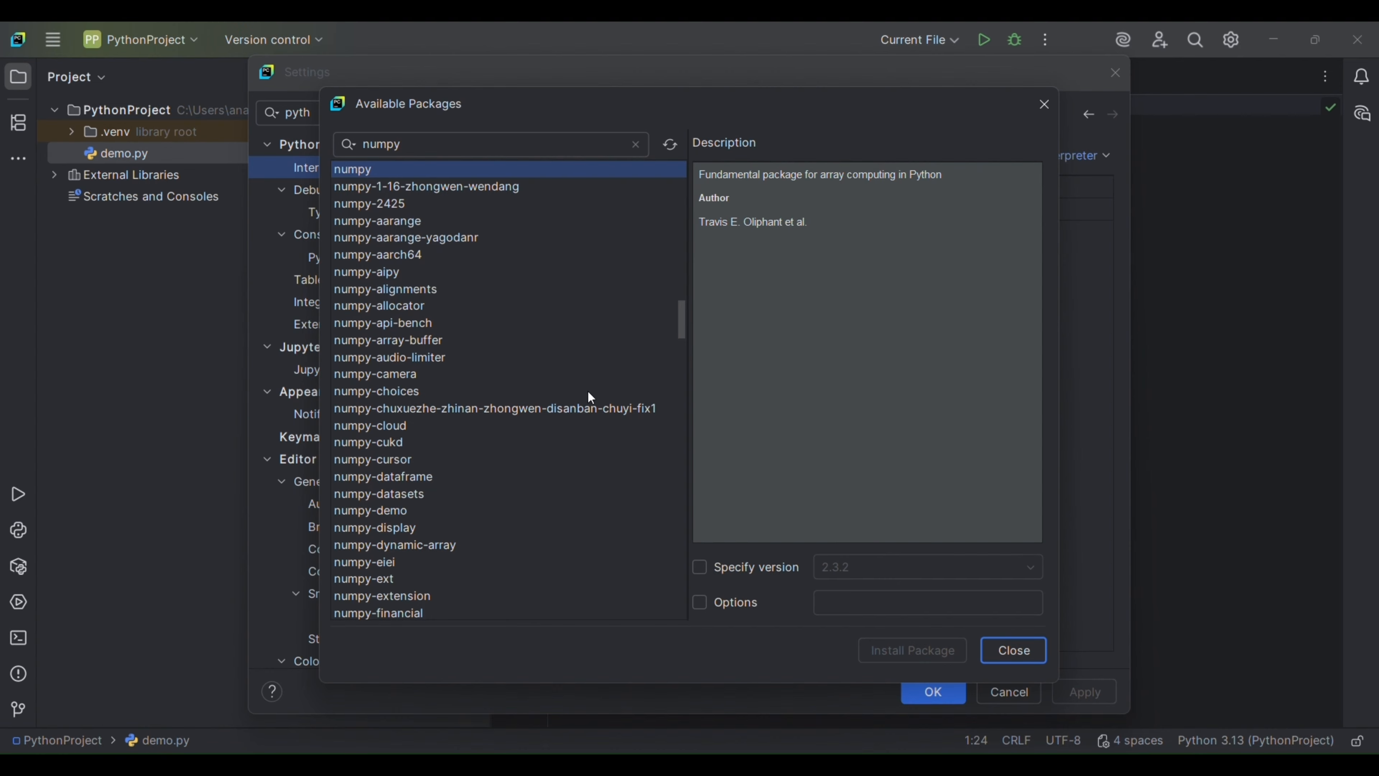
{"action": "left_click", "coordinate": [1018, 651]}
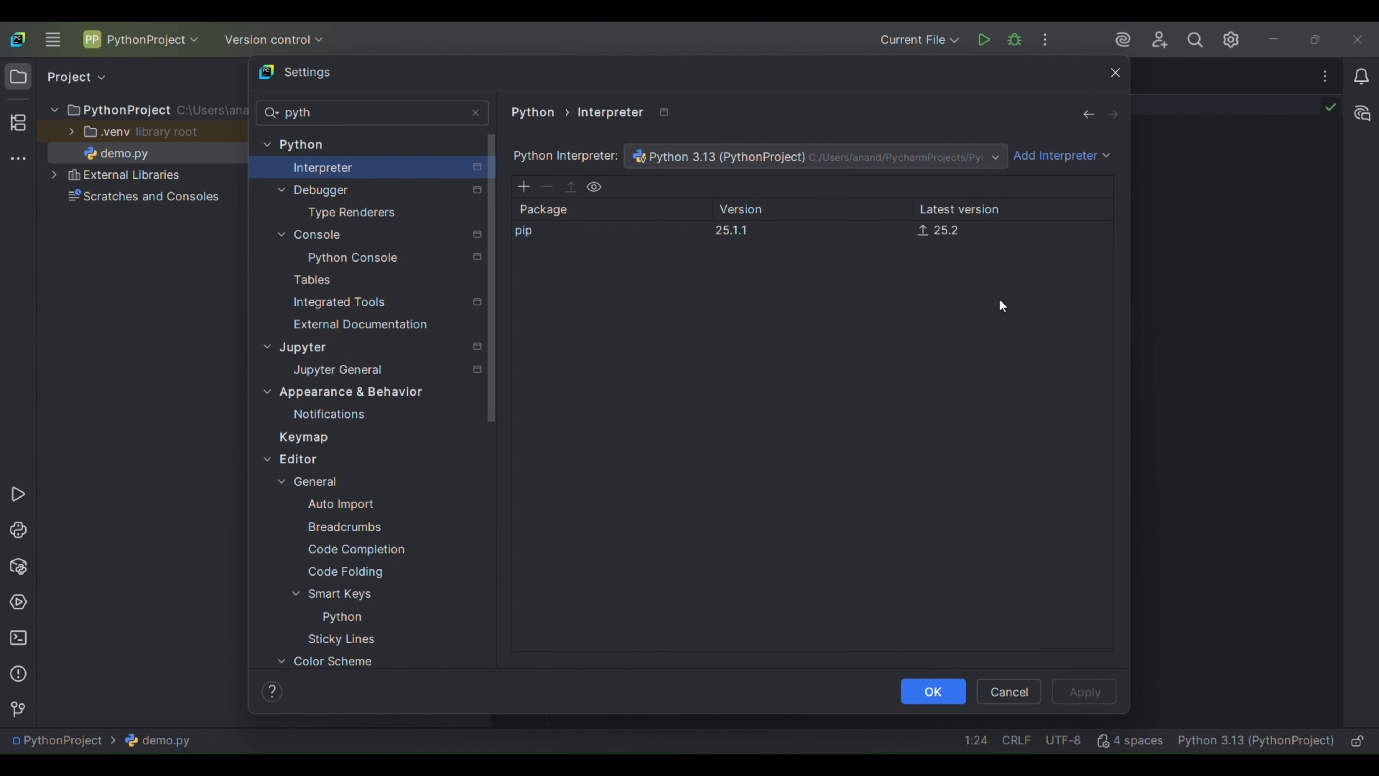
{"action": "left_click", "coordinate": [934, 692]}
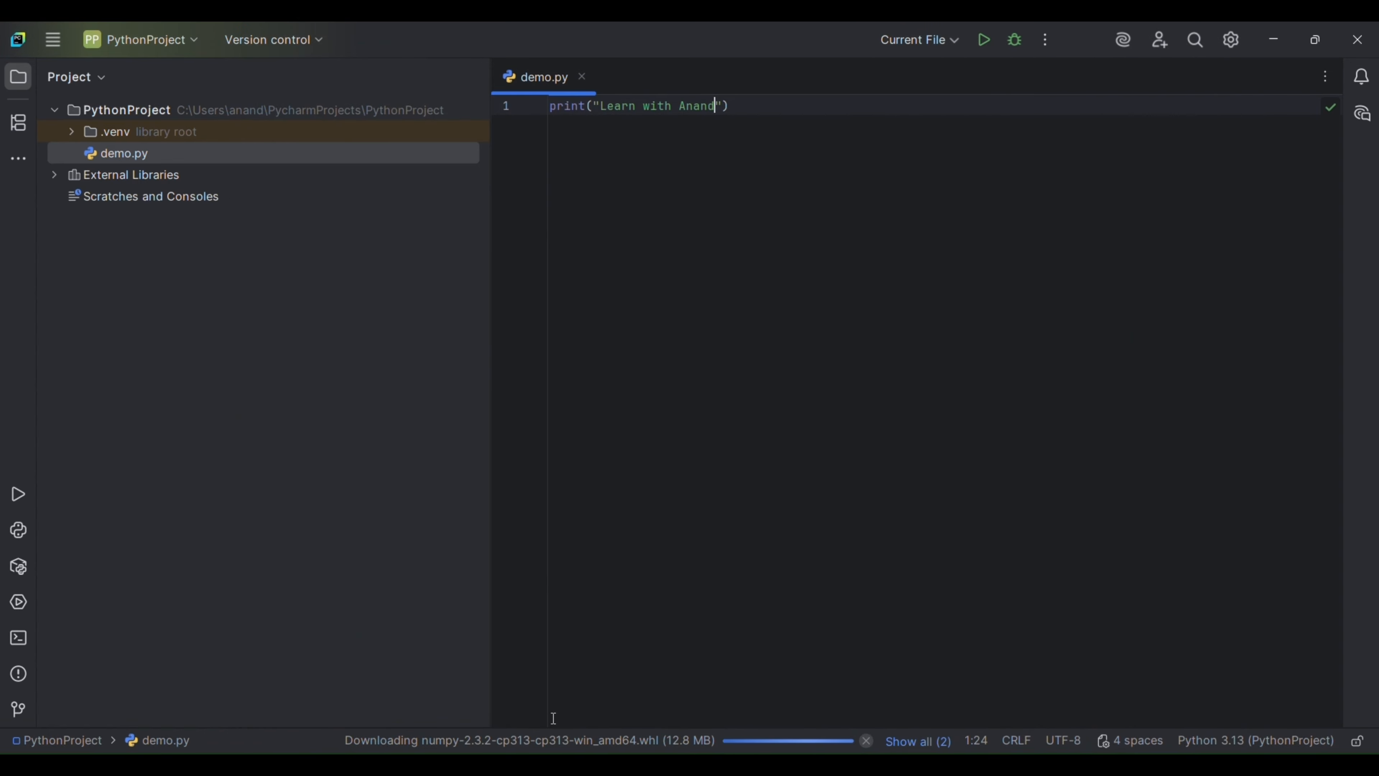